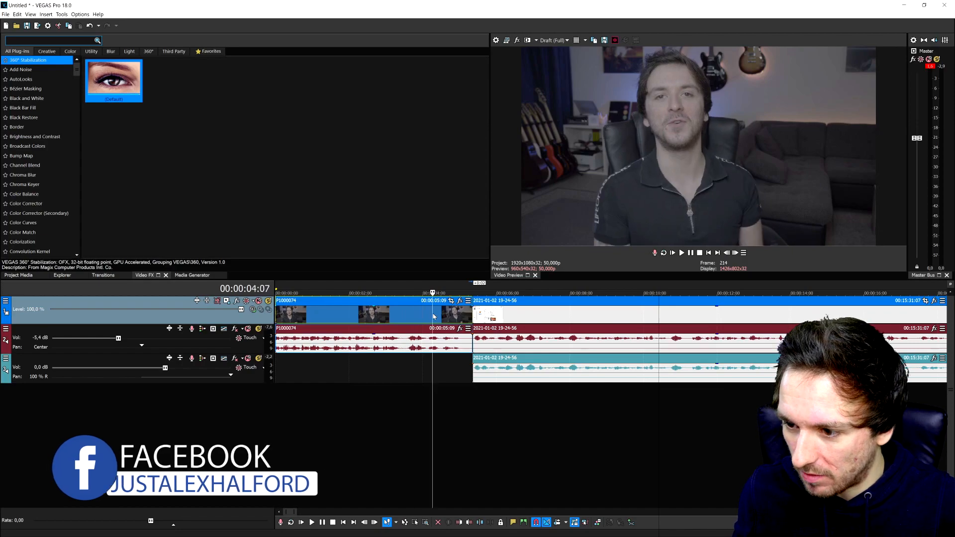
Preview several frames of the talking-head clip P1000074 and the screen recording that follows it on the timeline
click(385, 312)
click(396, 317)
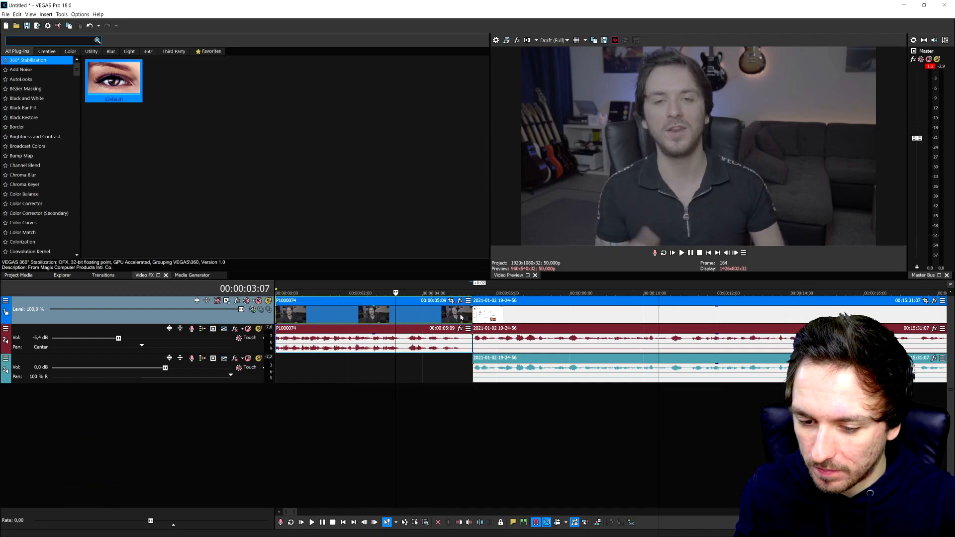
click(487, 317)
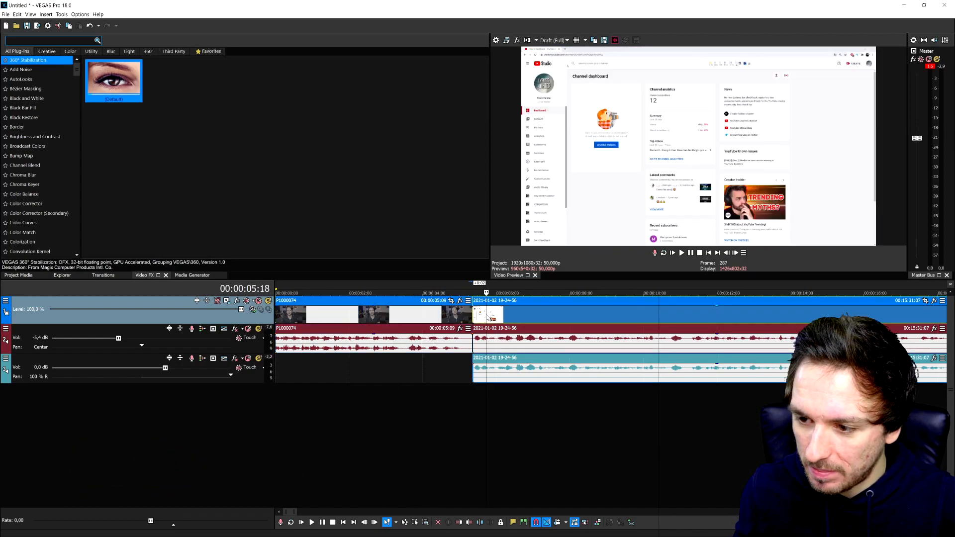
click(364, 317)
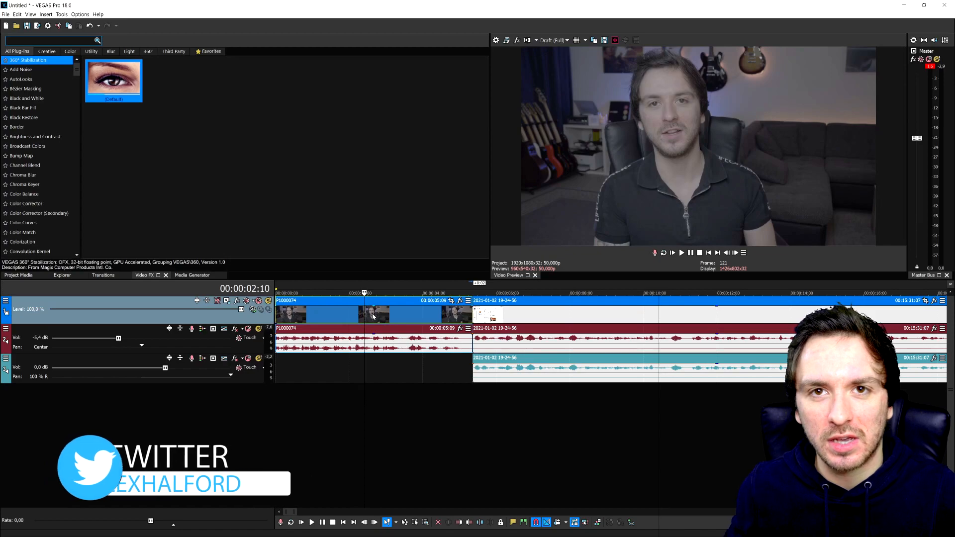
click(403, 322)
click(375, 323)
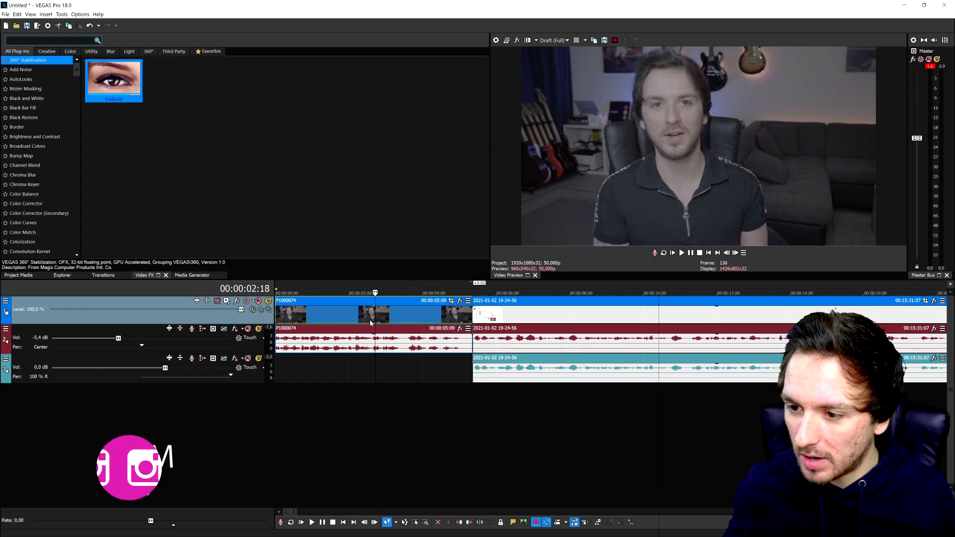
click(365, 318)
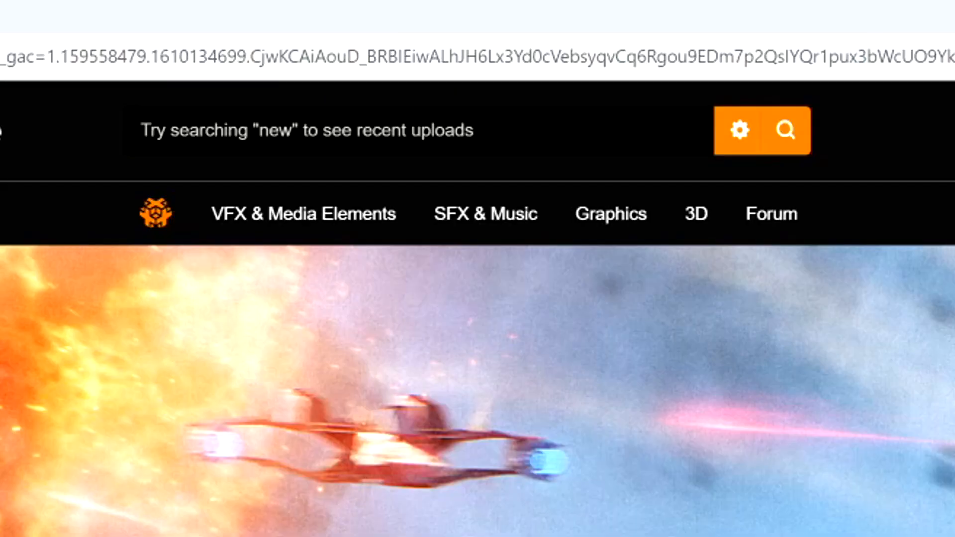
Search the ProductionCrate website for "glitch" and browse the FootageCrate transition results
text(glitch)
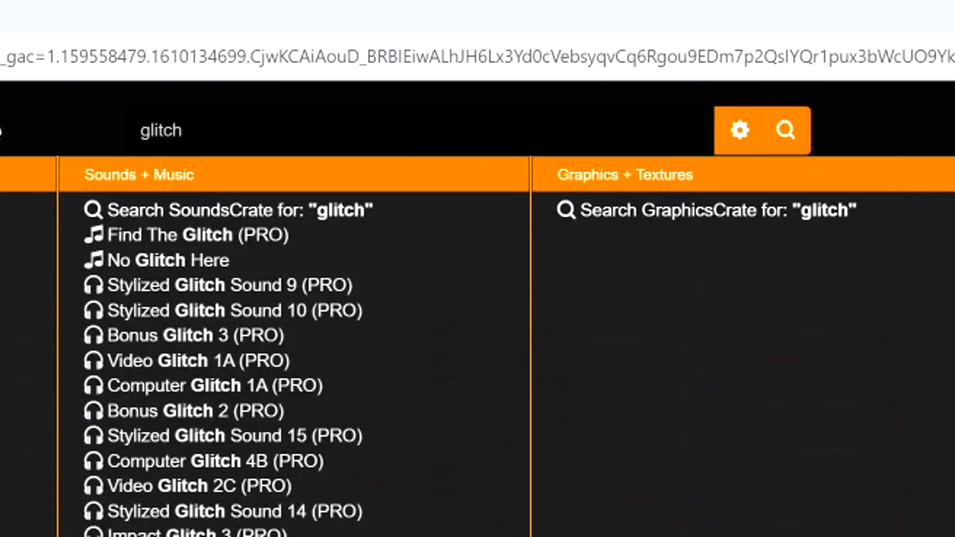
key(Return)
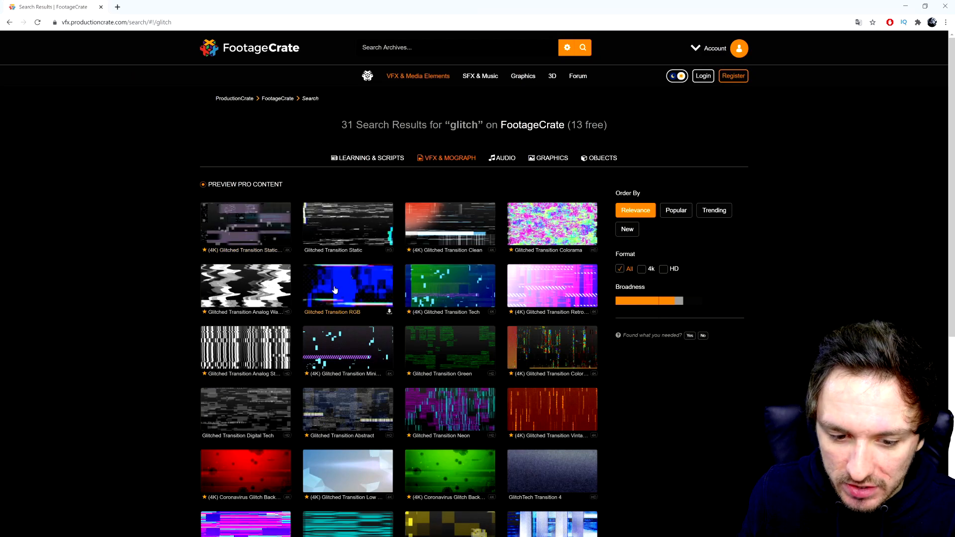
scroll(334, 290, down, 3)
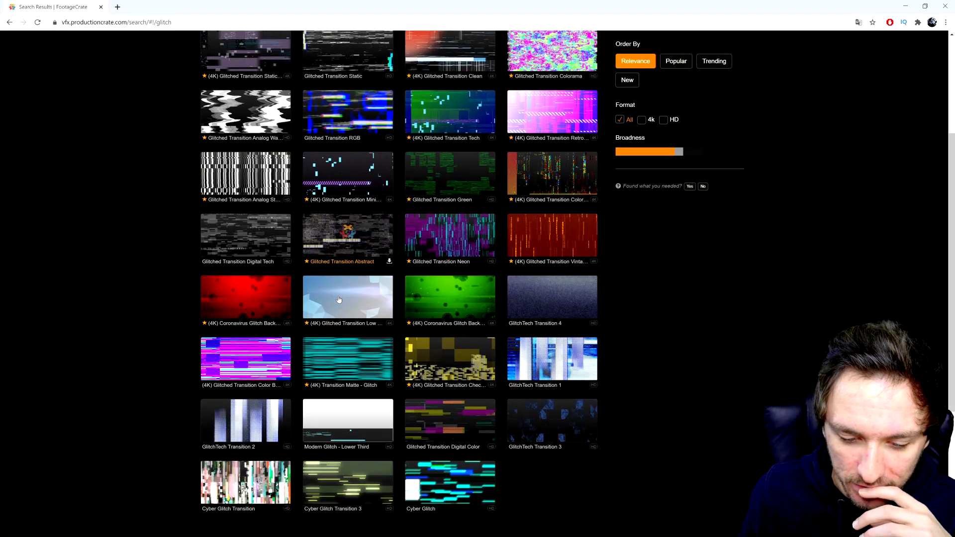
scroll(343, 299, up, 2)
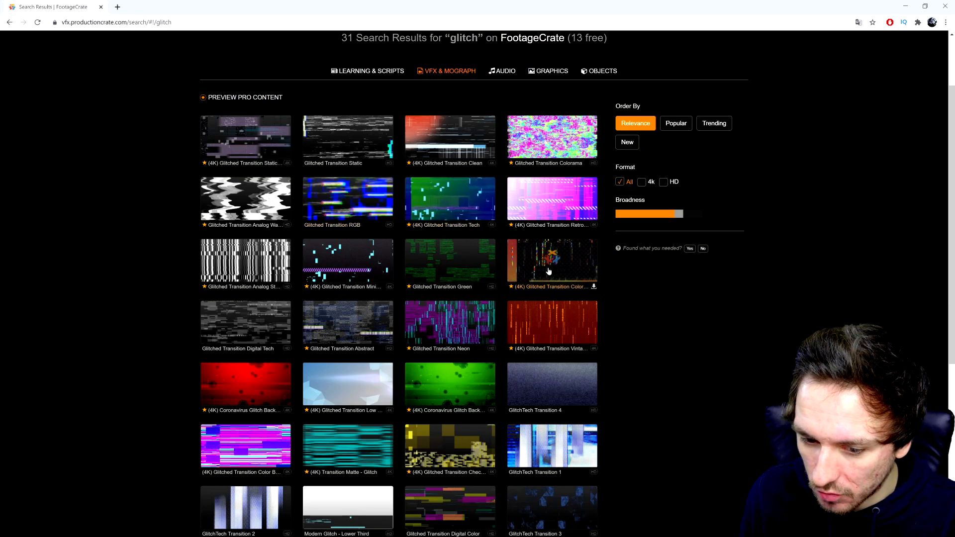
Download the Glitched Transition RGB clip from the search results and close its preview
click(368, 199)
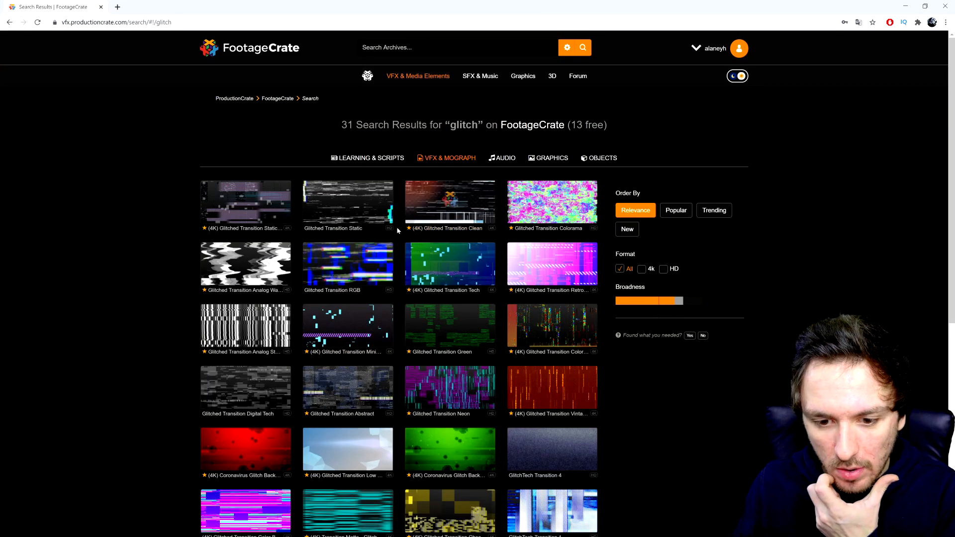
click(383, 285)
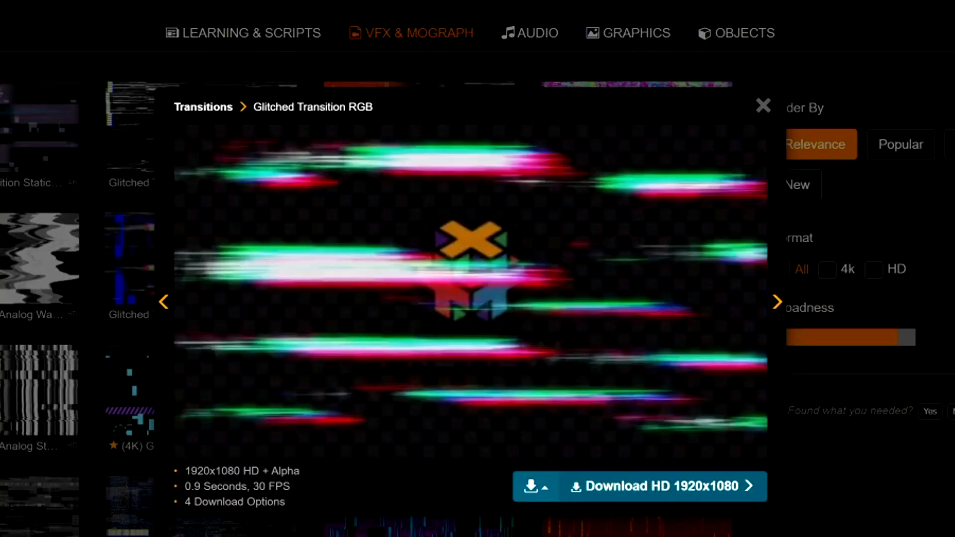
key(Escape)
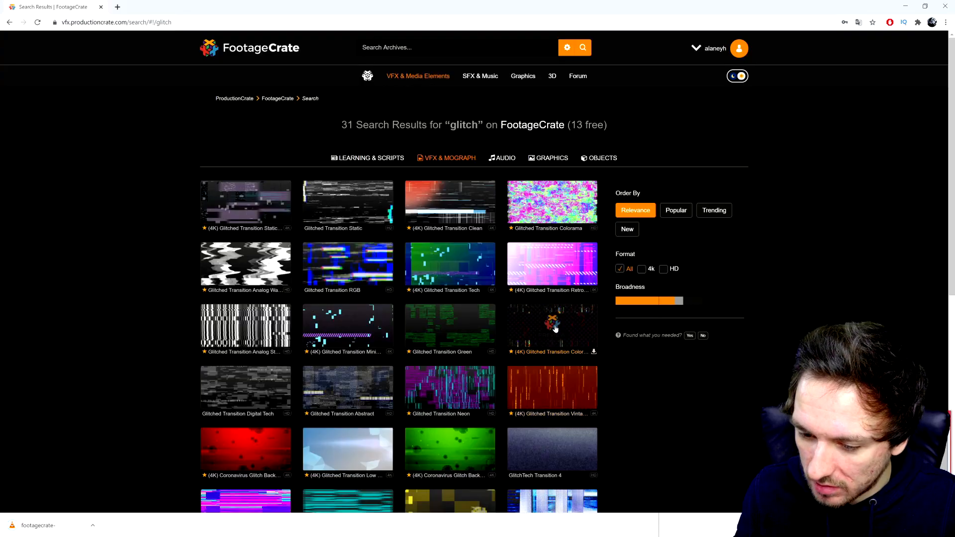
Download the (4K) Glitched Transition Color Burn clip in MP4 H.264 format
click(555, 328)
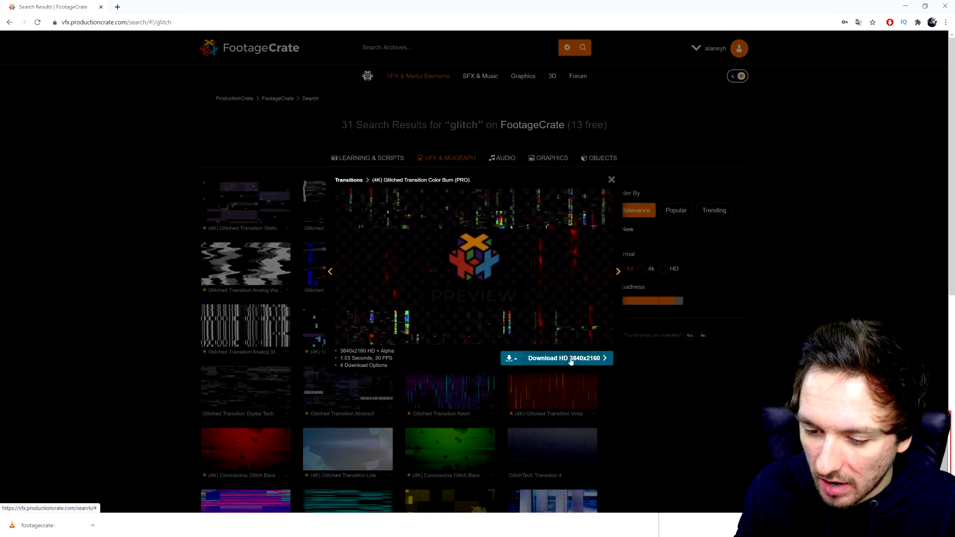
click(521, 359)
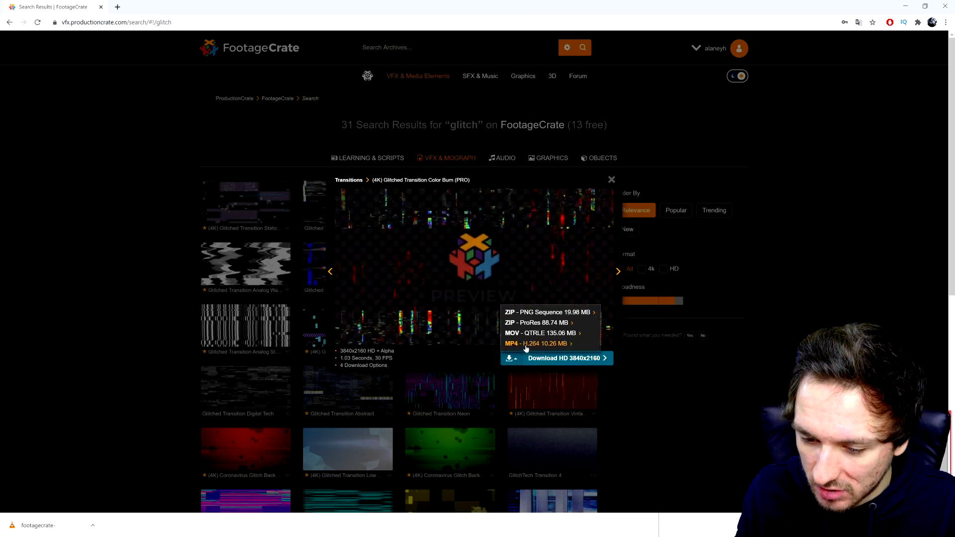
click(536, 343)
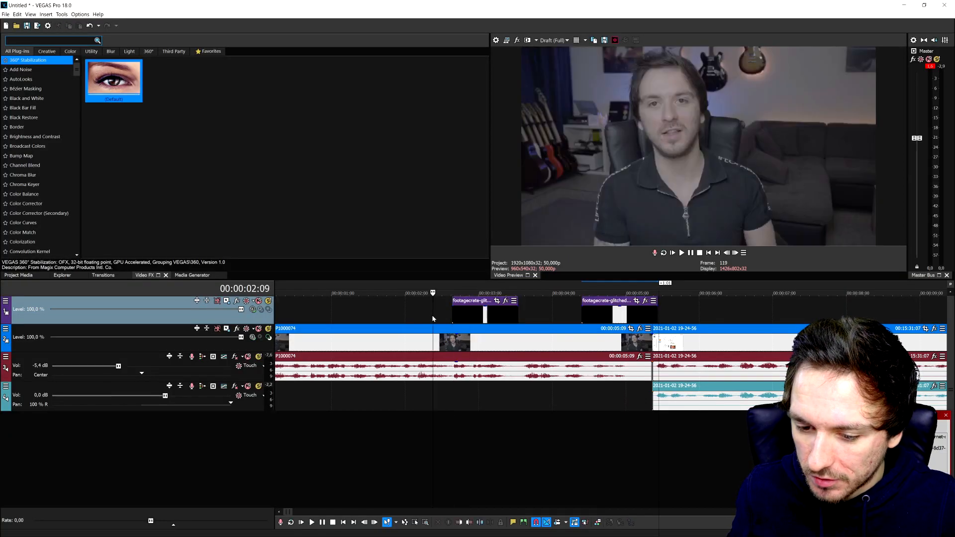
Back in VEGAS Pro, examine how the RGB glitch transition clip looks at several frames on the overlay track
click(454, 317)
click(468, 319)
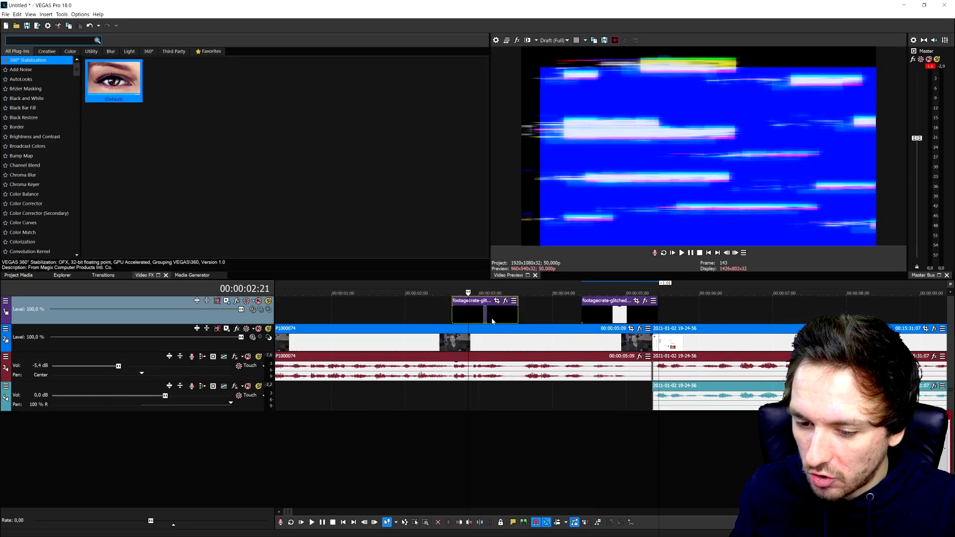
click(491, 322)
click(505, 320)
click(488, 318)
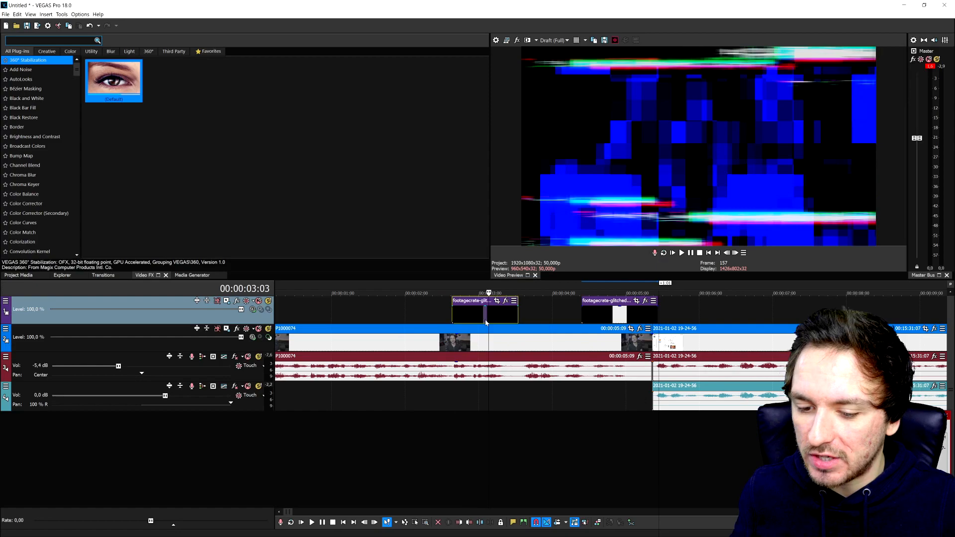
click(471, 318)
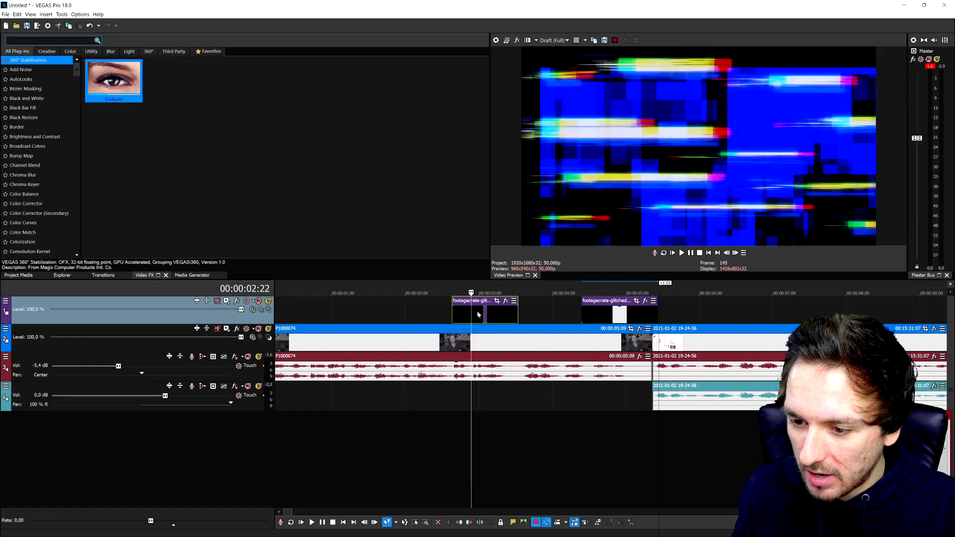
click(477, 312)
click(485, 313)
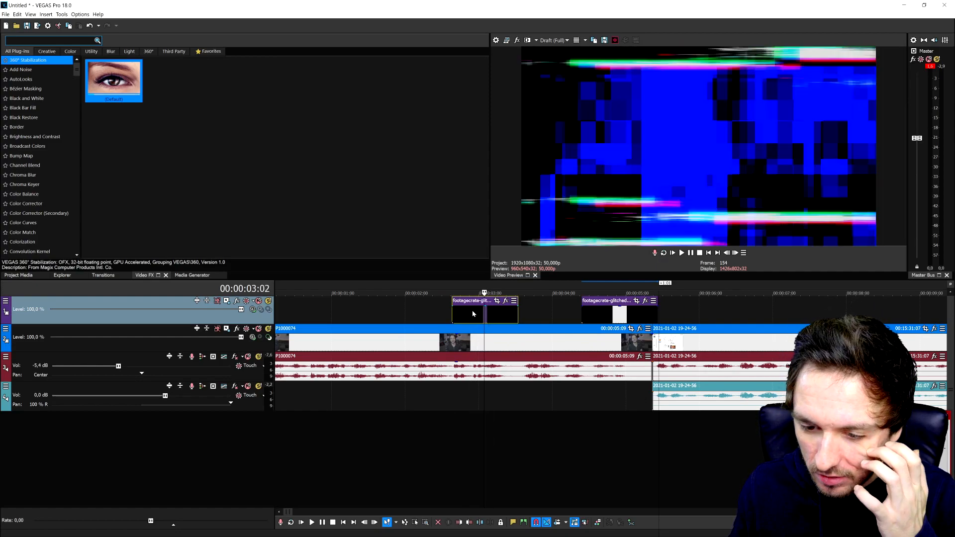
click(473, 314)
click(481, 313)
click(491, 314)
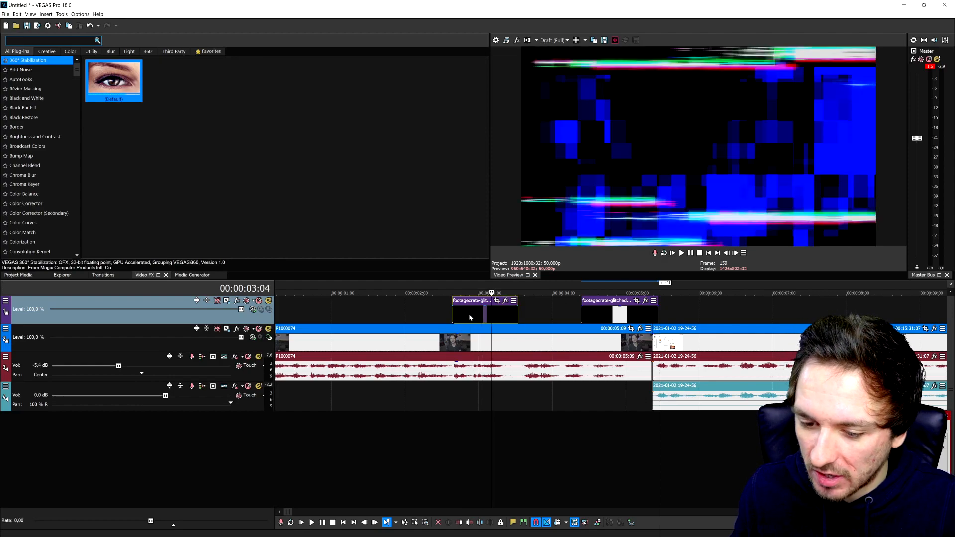
Set the alpha channel of the RGB glitch clip's media to Straight (unmatted) in its properties
right_click(470, 317)
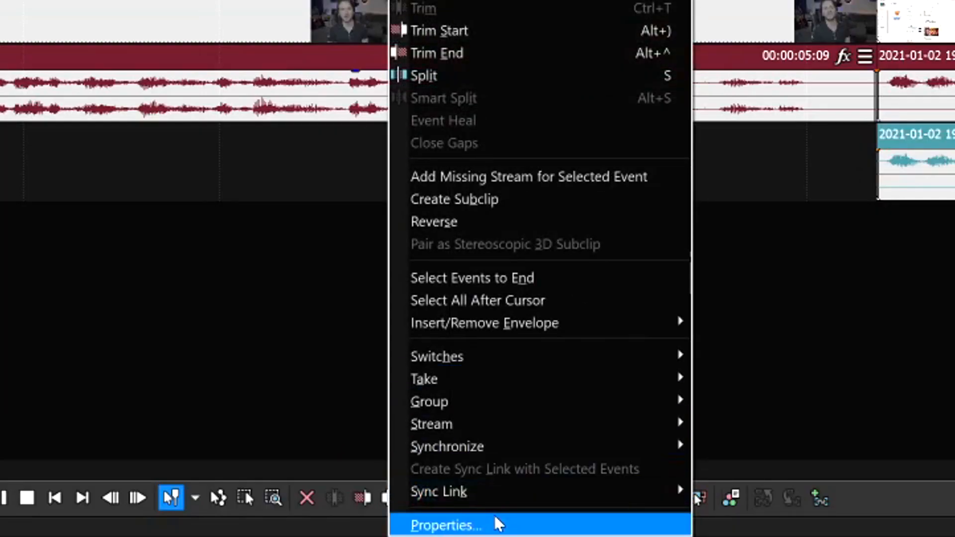
click(497, 524)
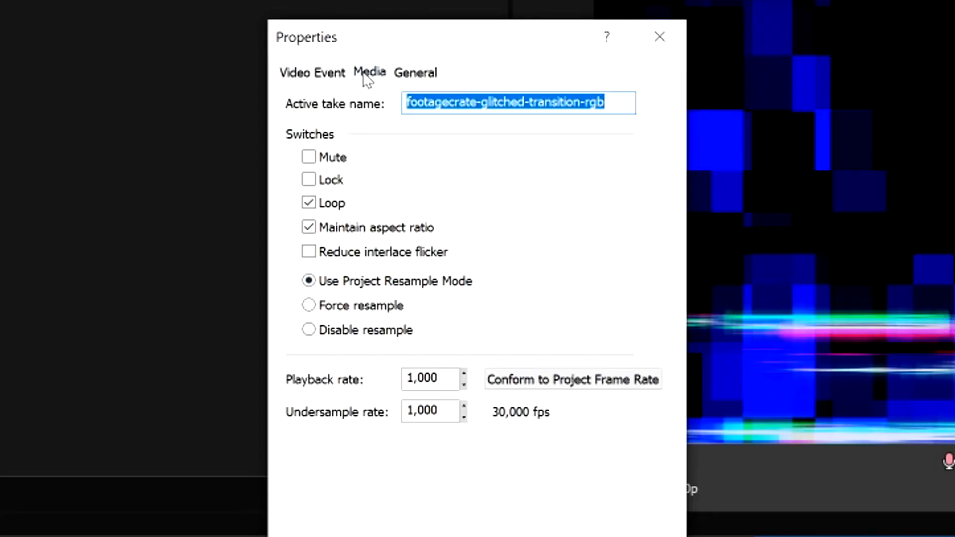
click(368, 73)
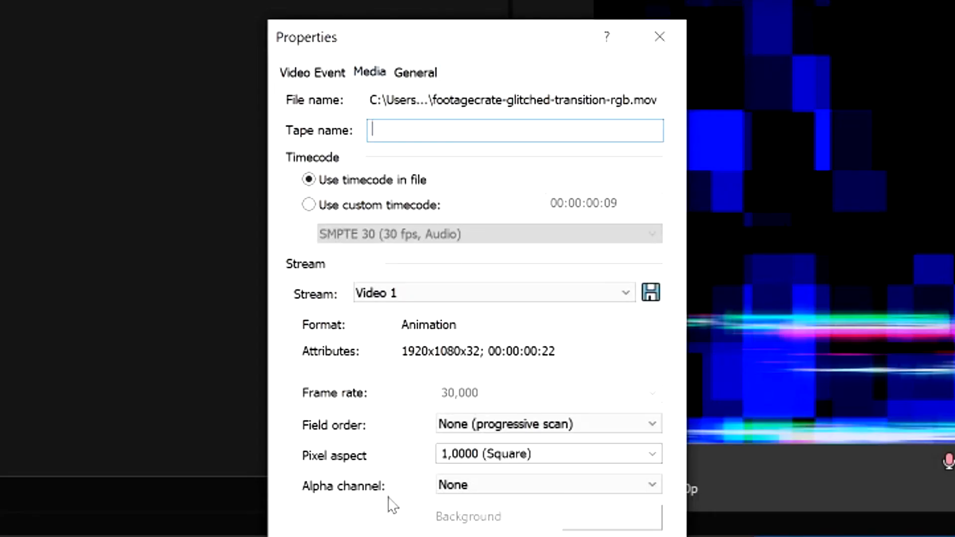
click(513, 494)
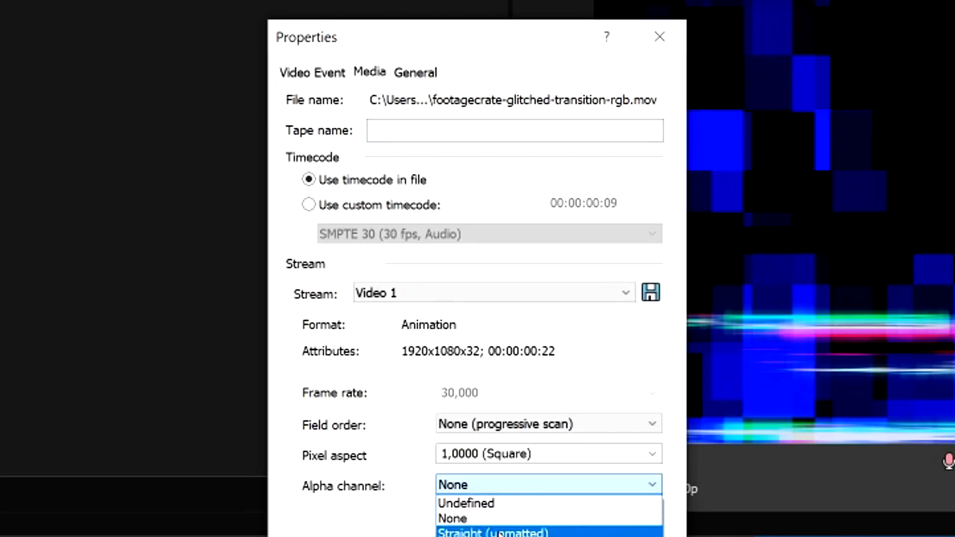
click(492, 531)
drag(466, 39, 322, 75)
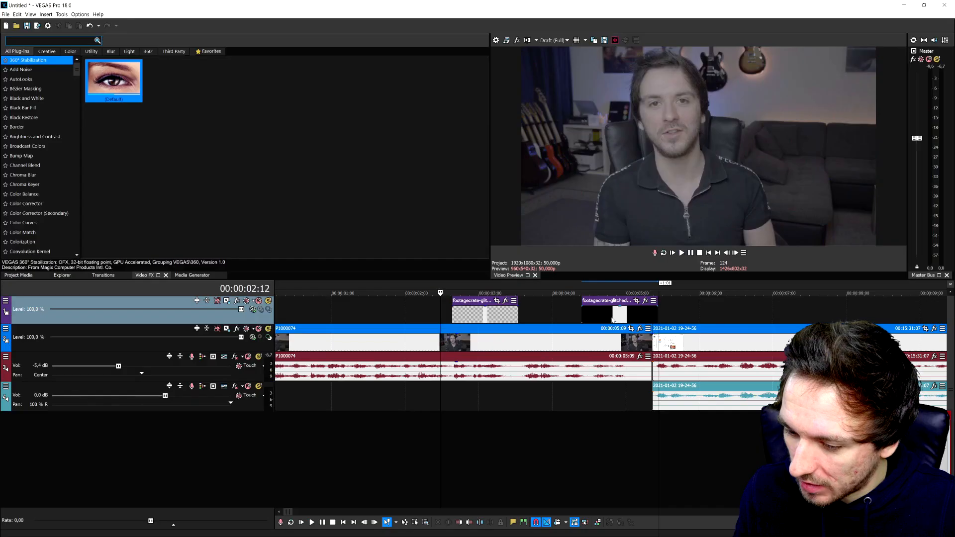
Move the Color Burn glitch clip further along the overlay track and place the RGB glitch clip over the cut, checking it in playback
drag(612, 320, 823, 318)
drag(497, 313, 678, 317)
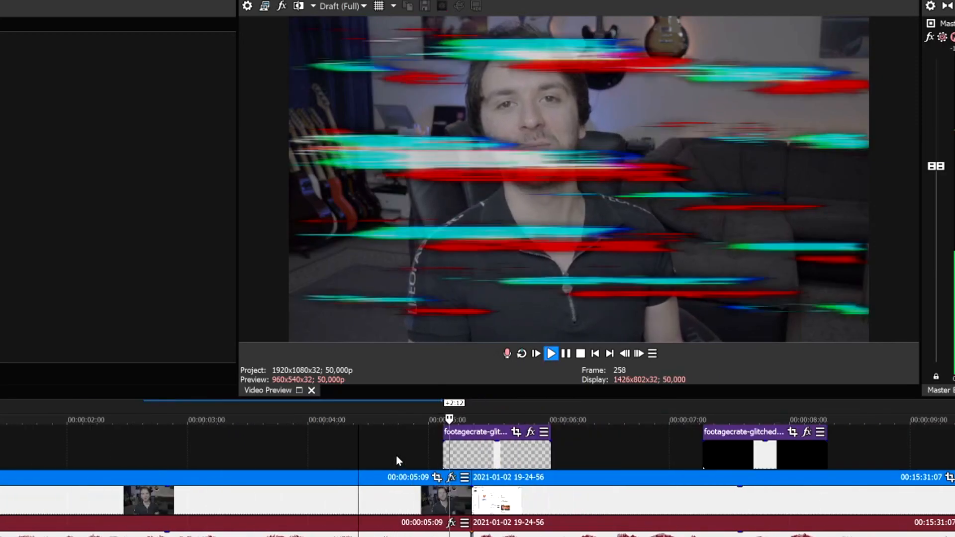
key(space)
key(space)
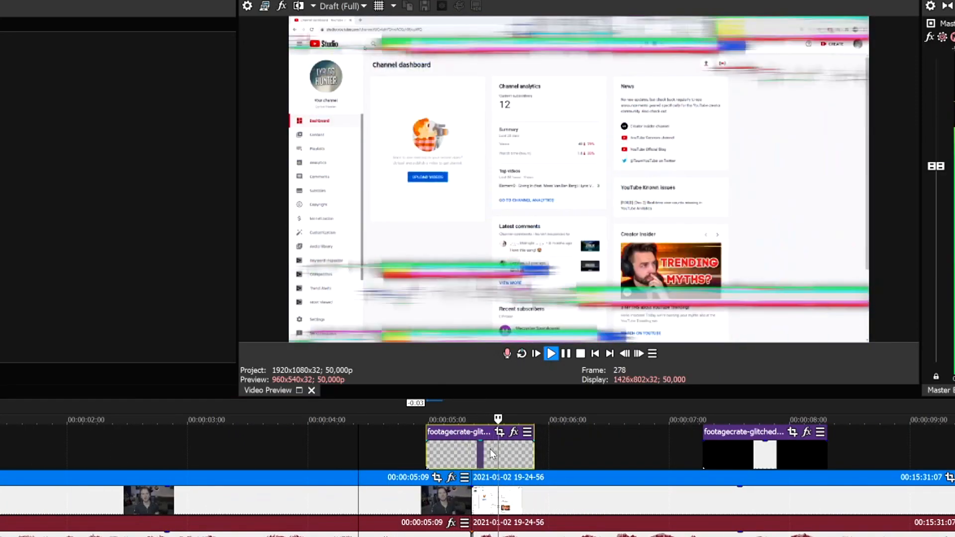
key(space)
Trim the end of the RGB glitch clip to just after the cut between the two video clips
click(645, 314)
scroll(627, 314, up, 3)
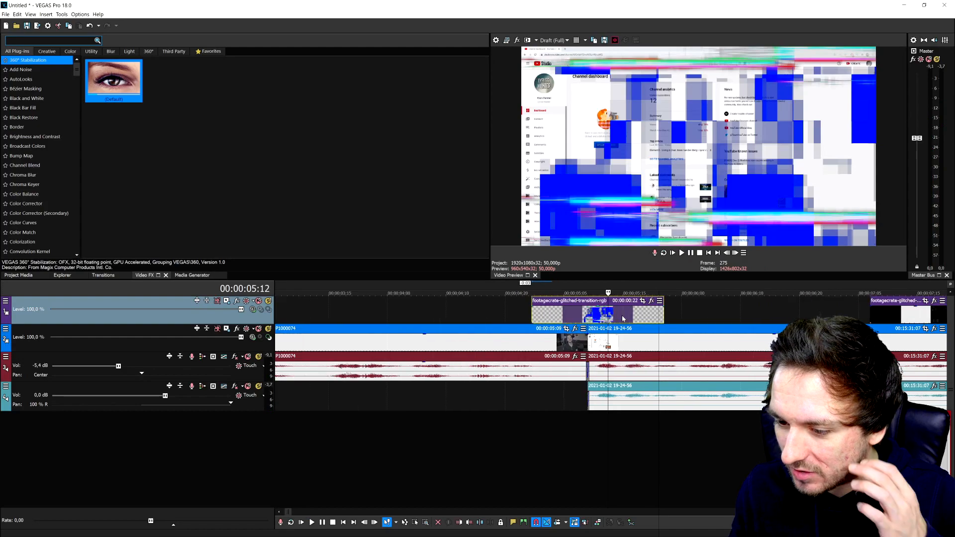
click(606, 315)
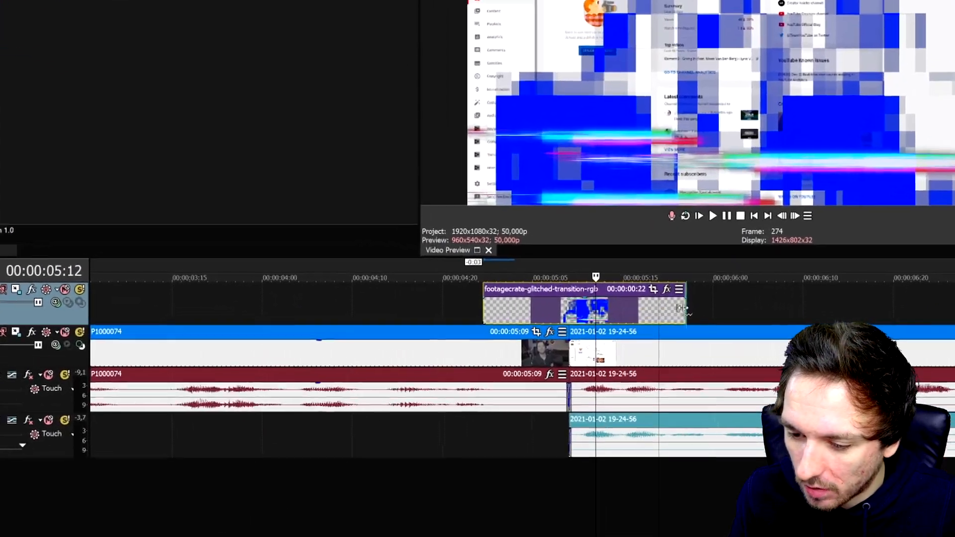
drag(680, 308, 579, 310)
Shorten P1000074 to 00:00:05:03, then move the screen recording against its end and the RGB glitch clip over the new cut
click(420, 292)
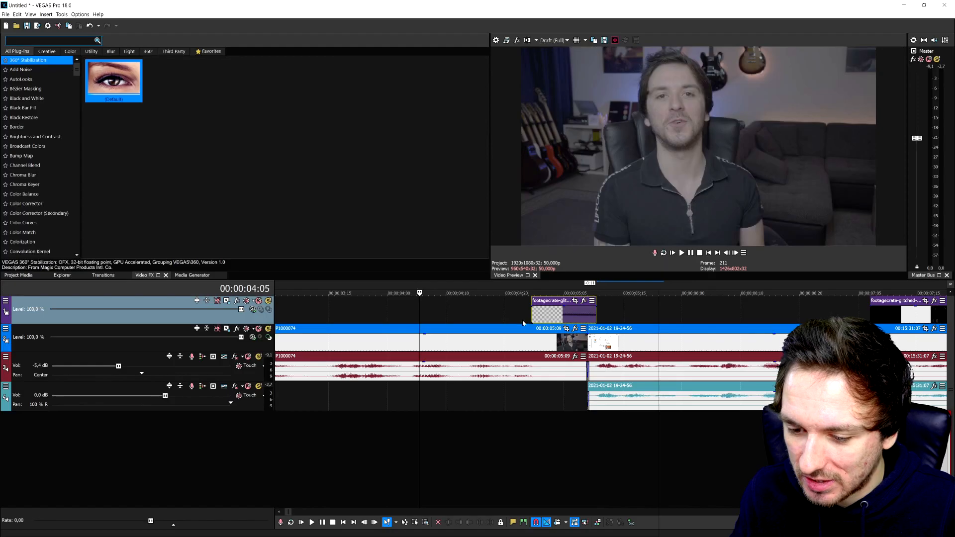
drag(396, 283, 506, 283)
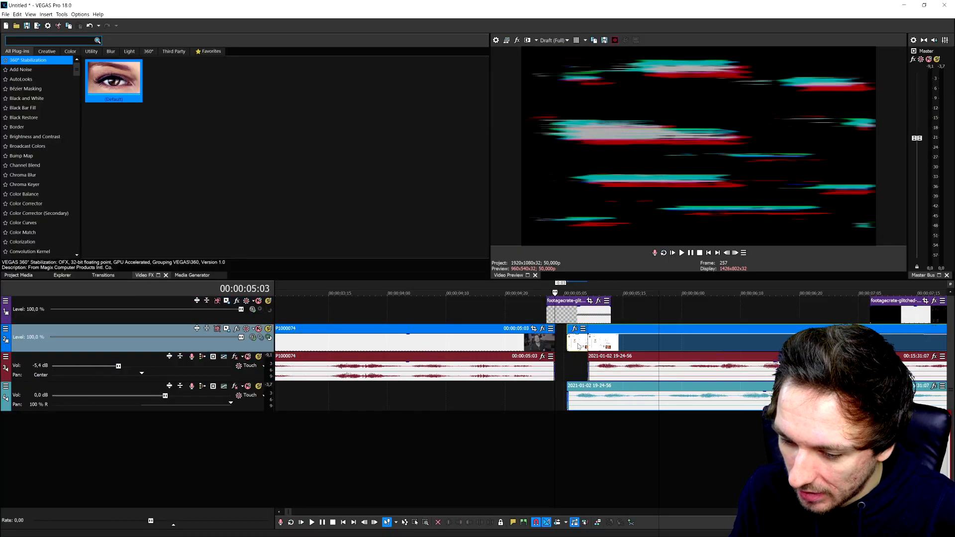
drag(579, 347, 566, 347)
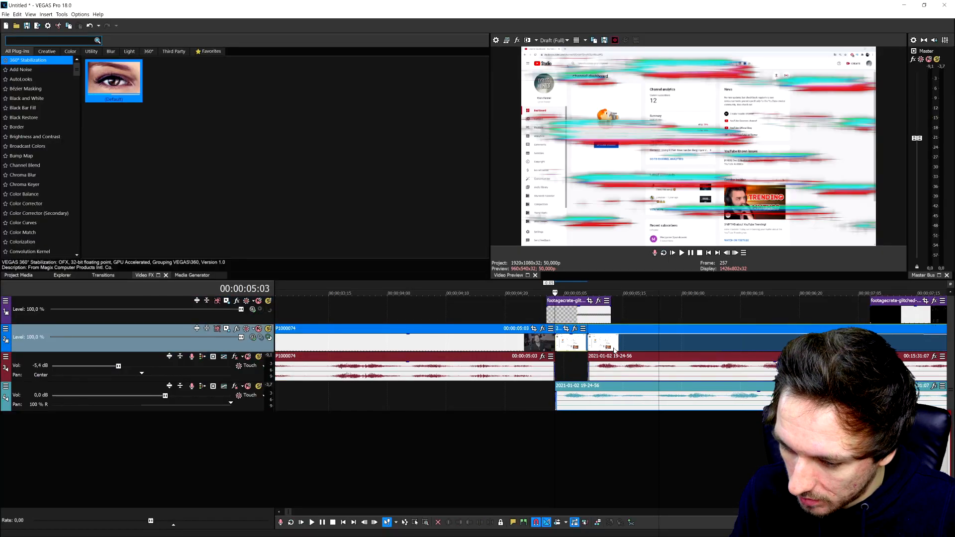
click(584, 314)
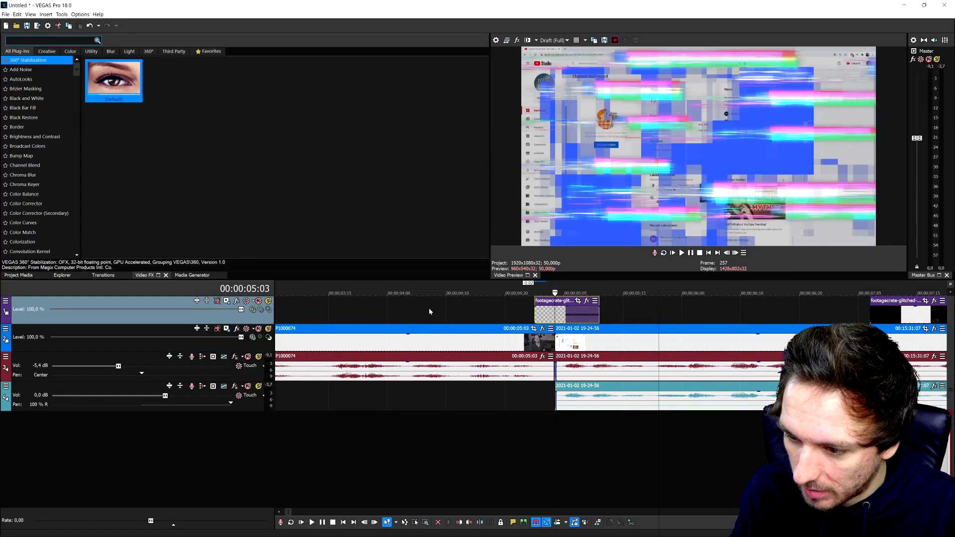
click(429, 308)
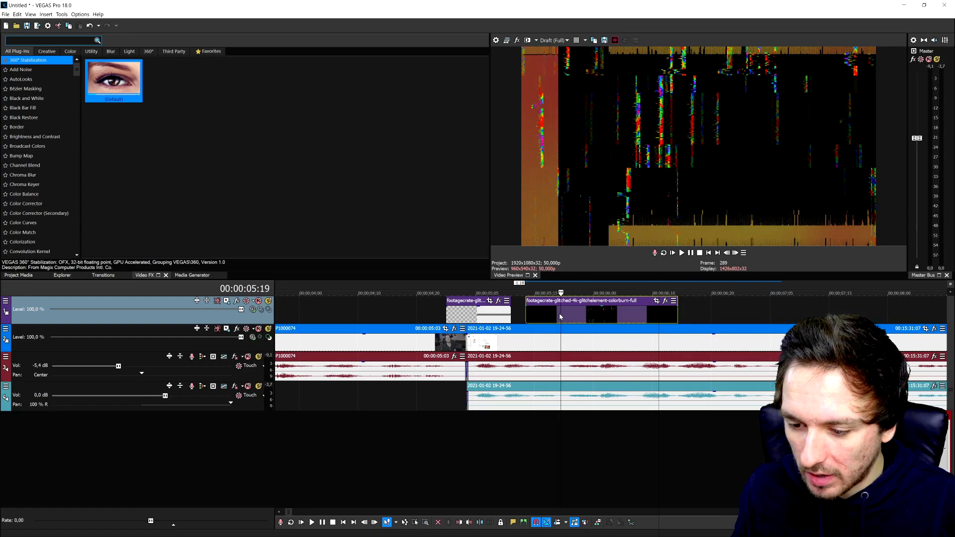
Insert a new video track above the overlay track and move the Color Burn glitch clip onto it
right_click(517, 319)
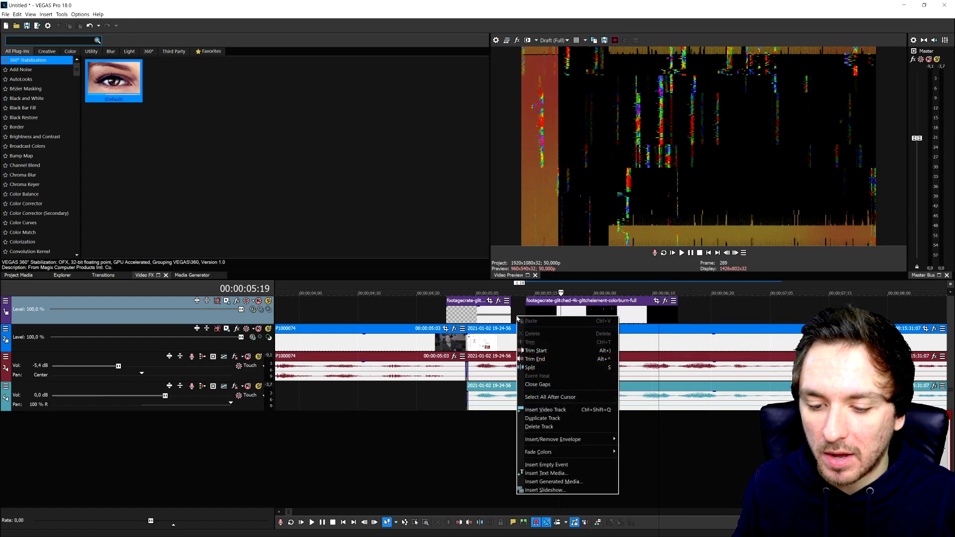
click(576, 409)
mouse_move(580, 327)
mouse_down()
mouse_move(571, 305)
mouse_move(578, 312)
mouse_up()
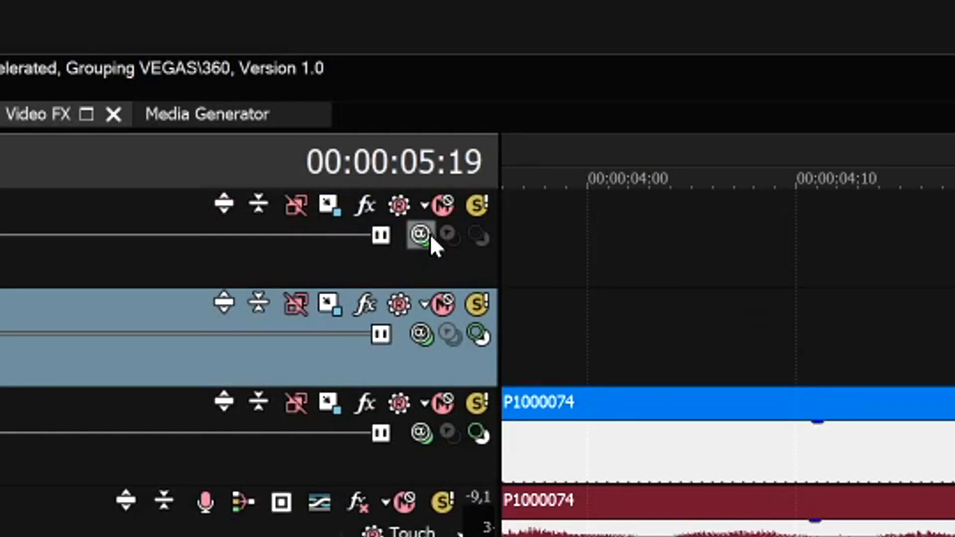
Set the new top track's compositing mode to Screen and check a frame inside the Color Burn glitch clip
click(420, 233)
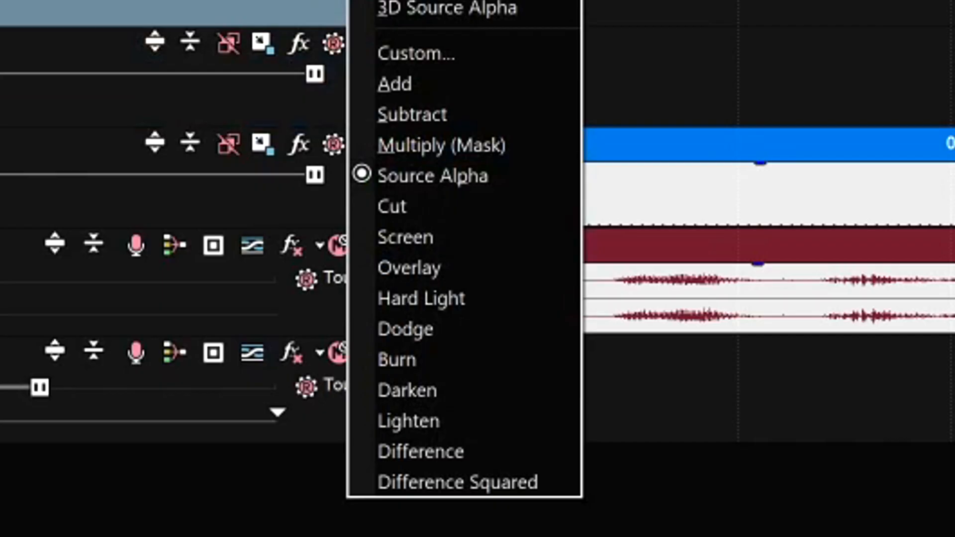
click(541, 256)
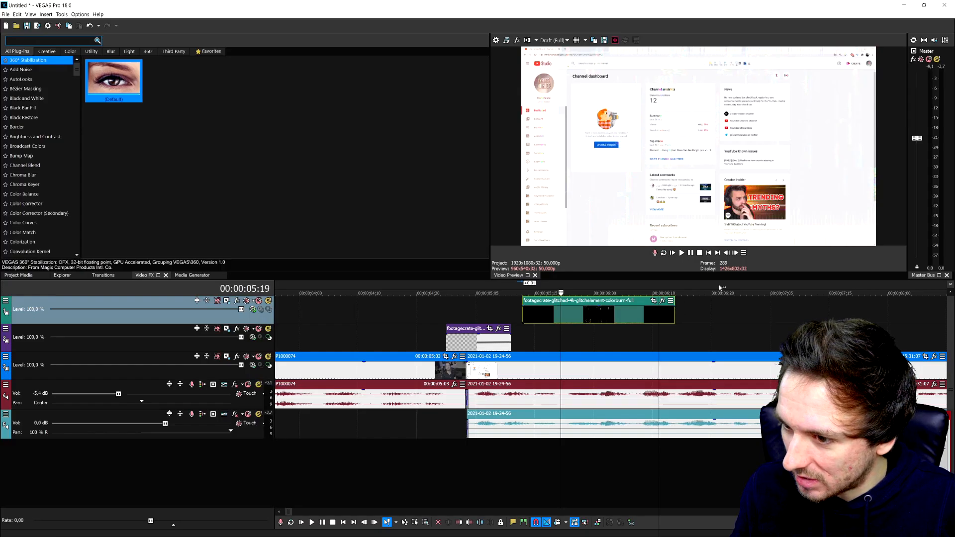
click(596, 314)
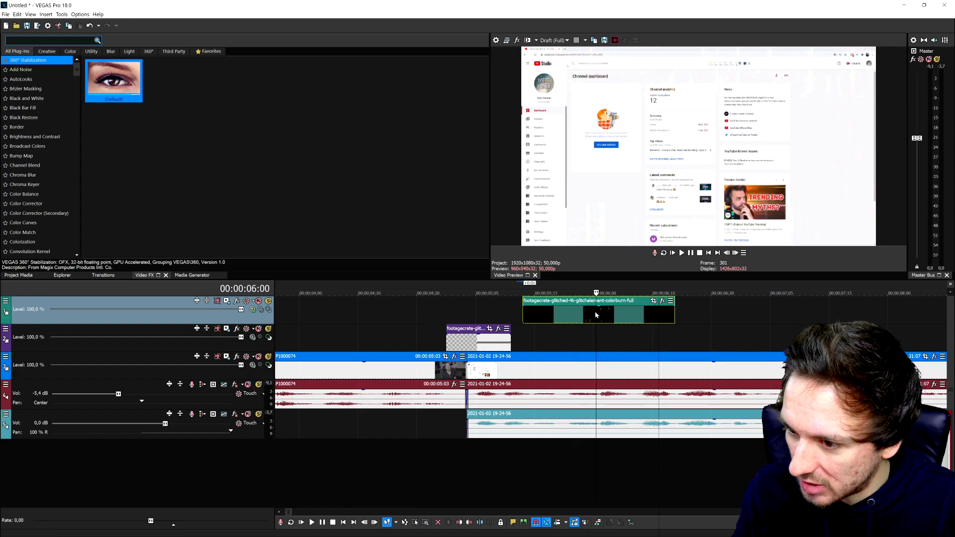
Move the Color Burn glitch clip over the cut, above the RGB glitch clip, and play back the transition
drag(556, 320, 446, 319)
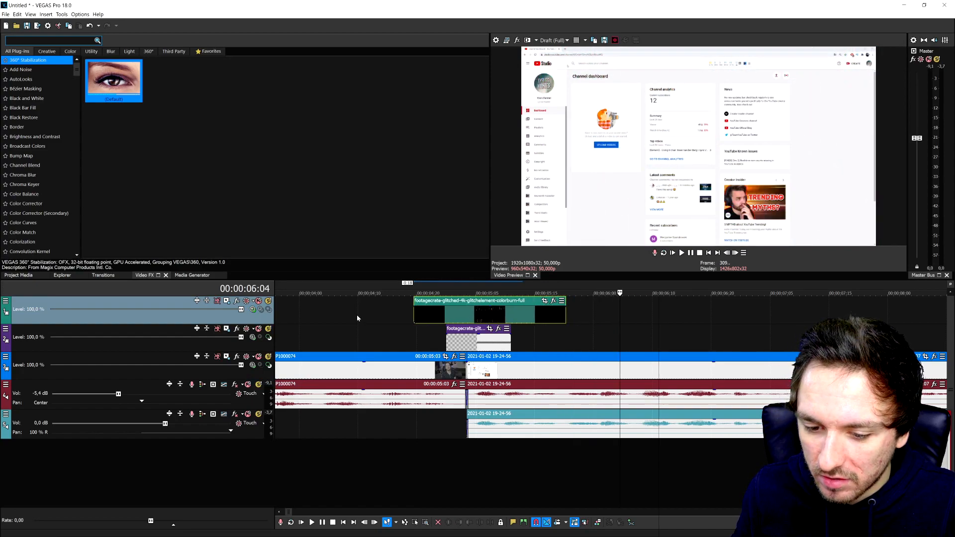
click(358, 317)
scroll(519, 324, up, 1)
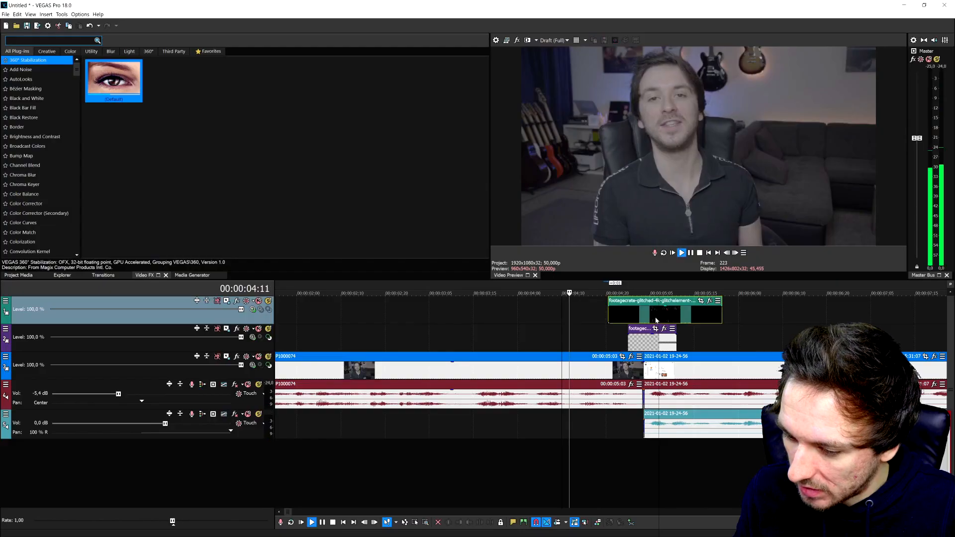
key(space)
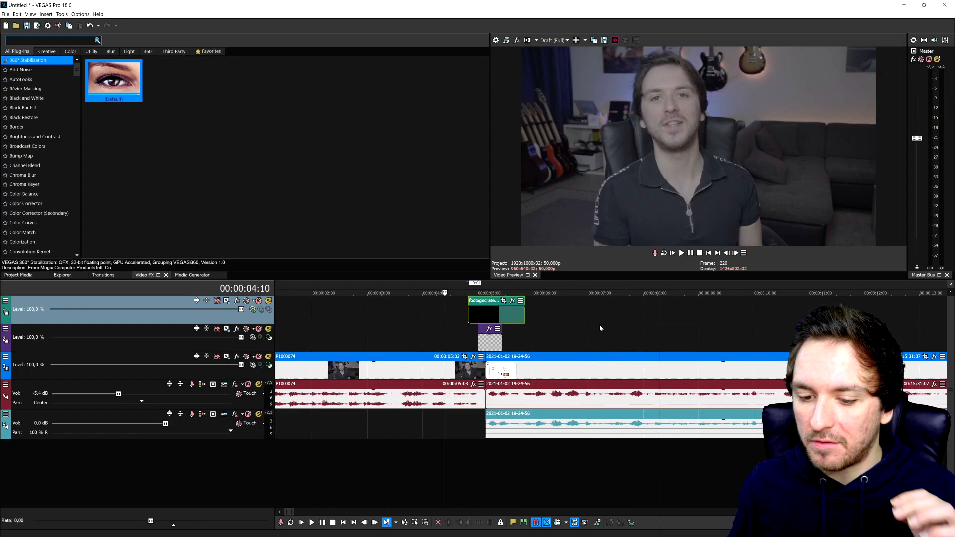
Lower the Color Burn glitch clip's opacity to about 55 % and place the playback cursor before the transition
scroll(599, 324, up, 2)
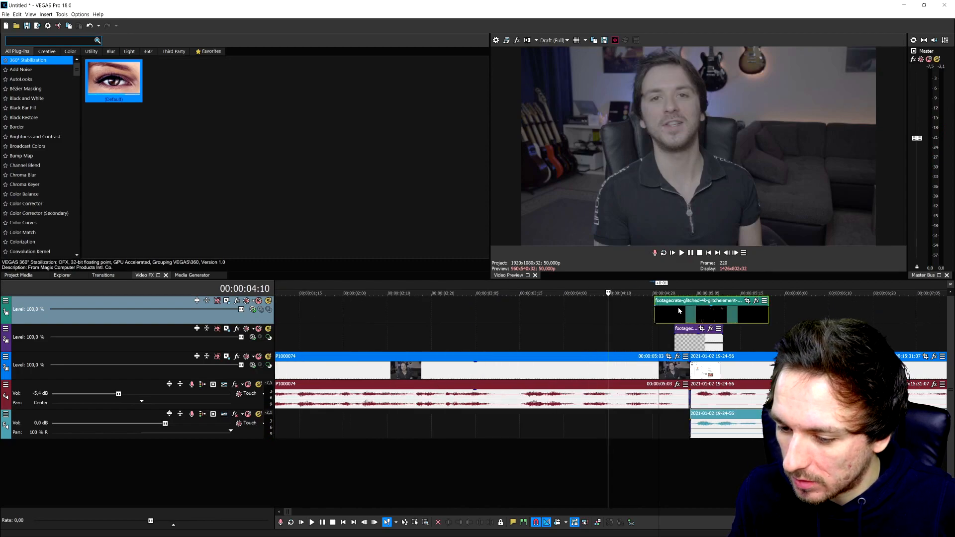
drag(682, 306, 683, 314)
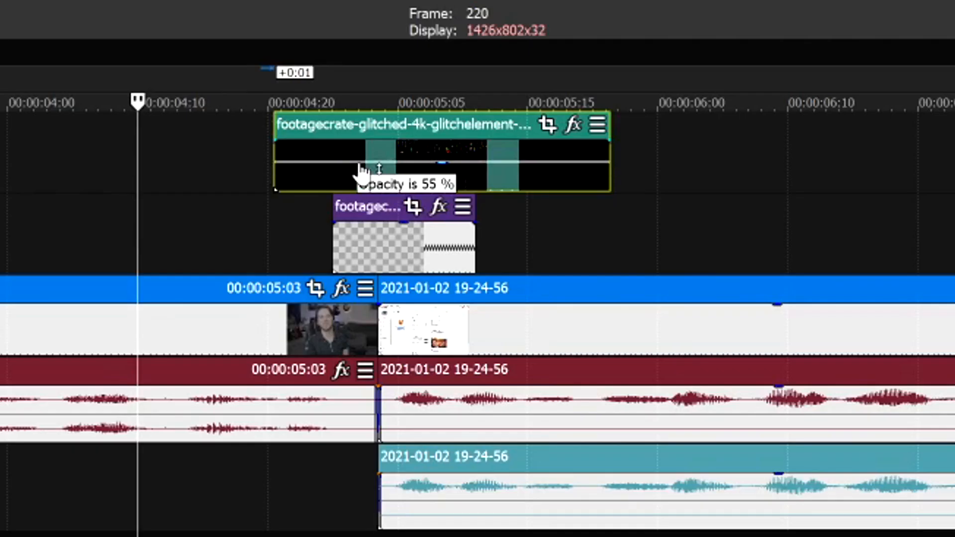
click(108, 169)
scroll(249, 197, down, 1)
scroll(662, 333, down, 1)
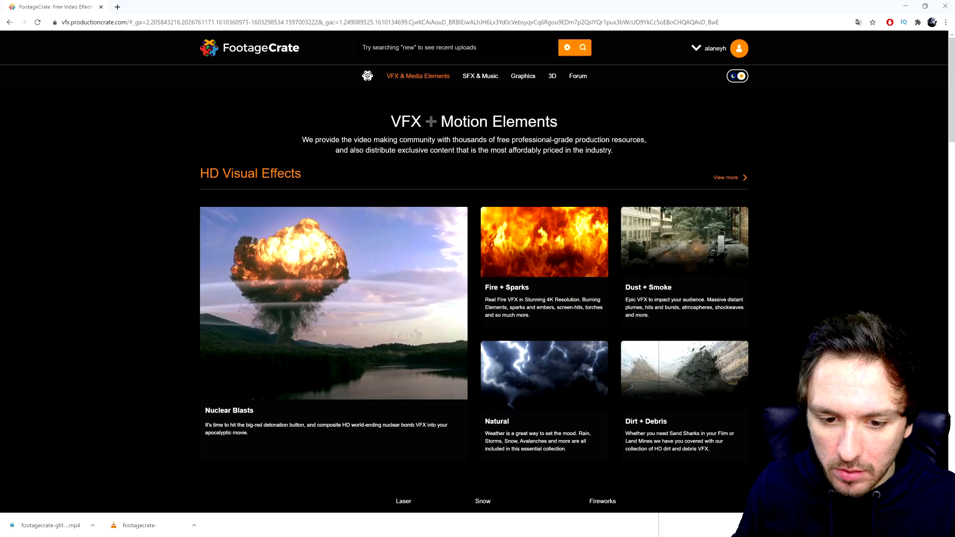
Switch to FootageCrate in the browser, search for "glitch sound" and show the audio results
text(glitch sound)
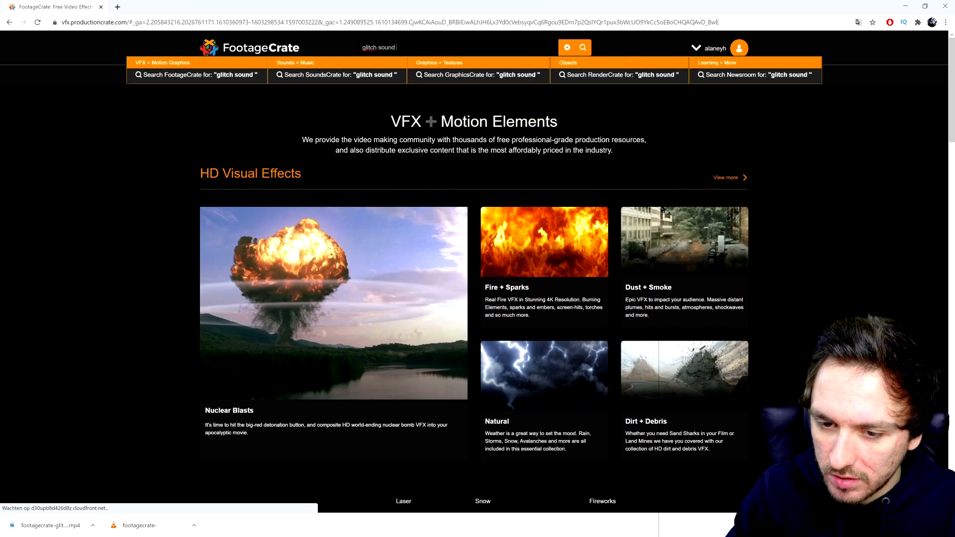
key(Return)
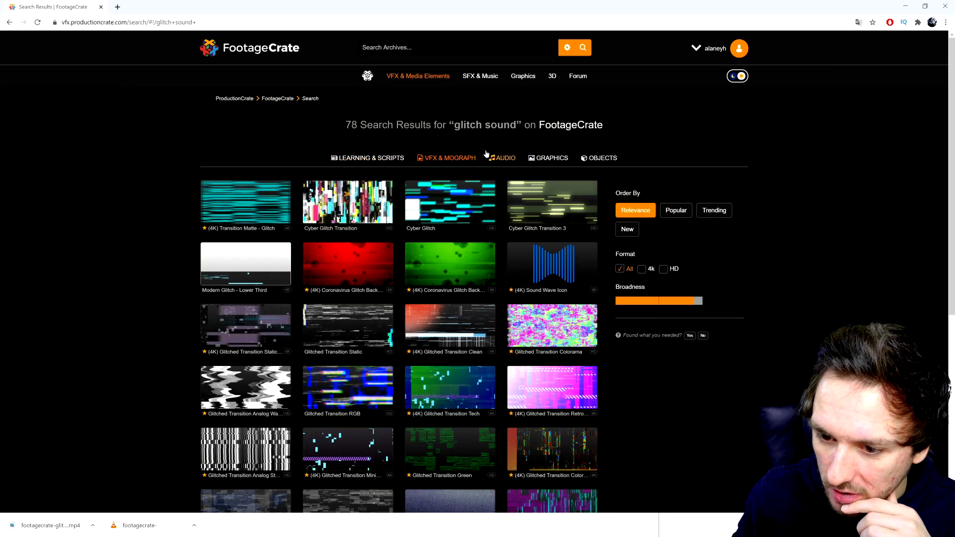
click(500, 158)
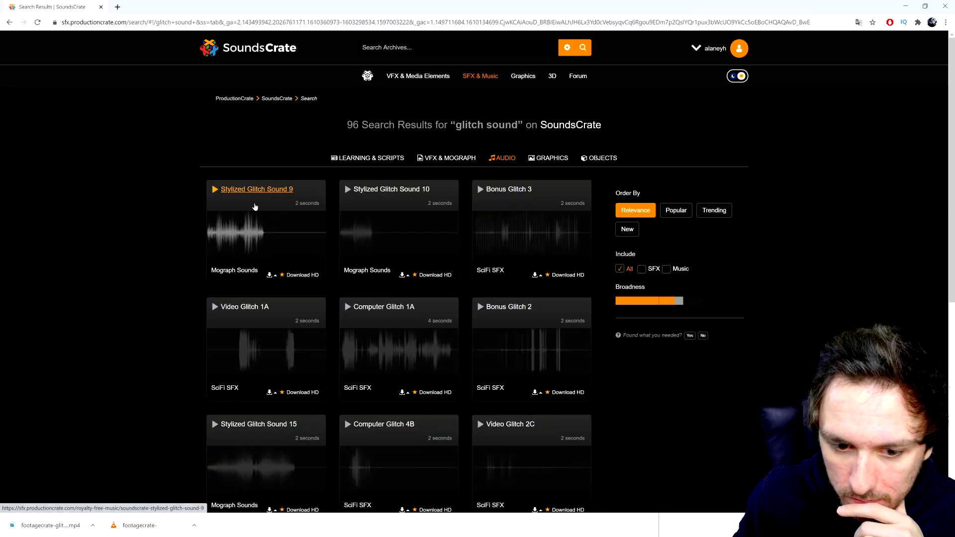
Preview several glitch sounds from the audio results, such as Stylized Glitch Sound 9, Bonus Glitch 3 and Computer Glitch 1A
click(215, 189)
click(362, 61)
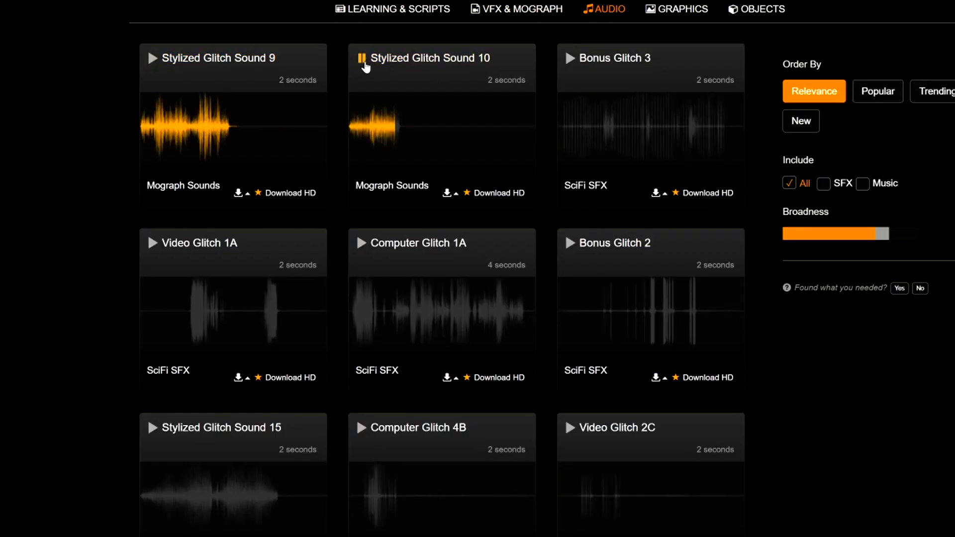
click(568, 59)
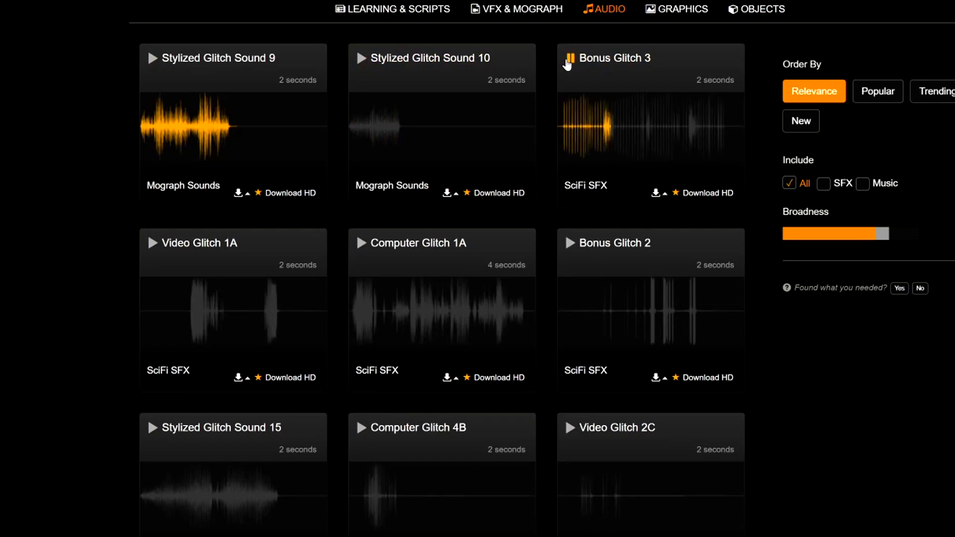
click(570, 244)
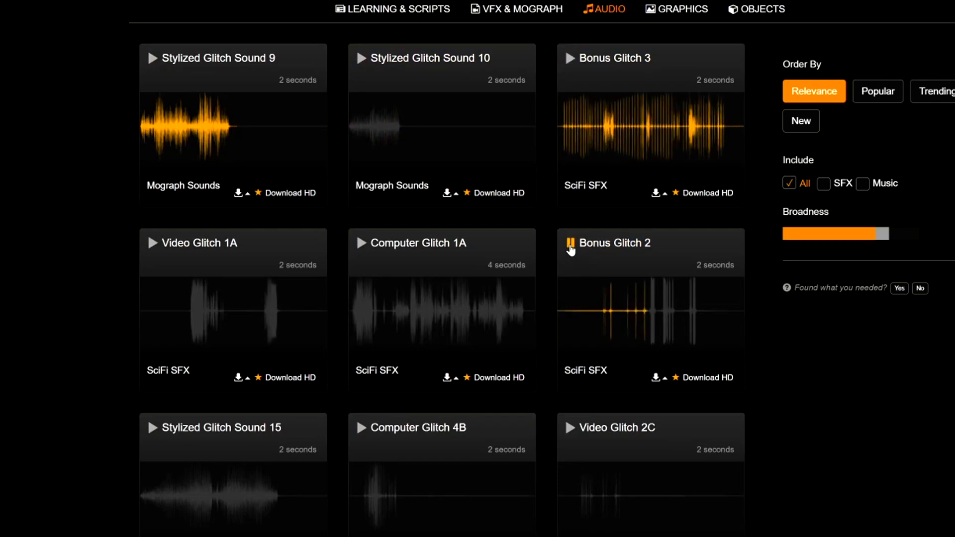
click(362, 243)
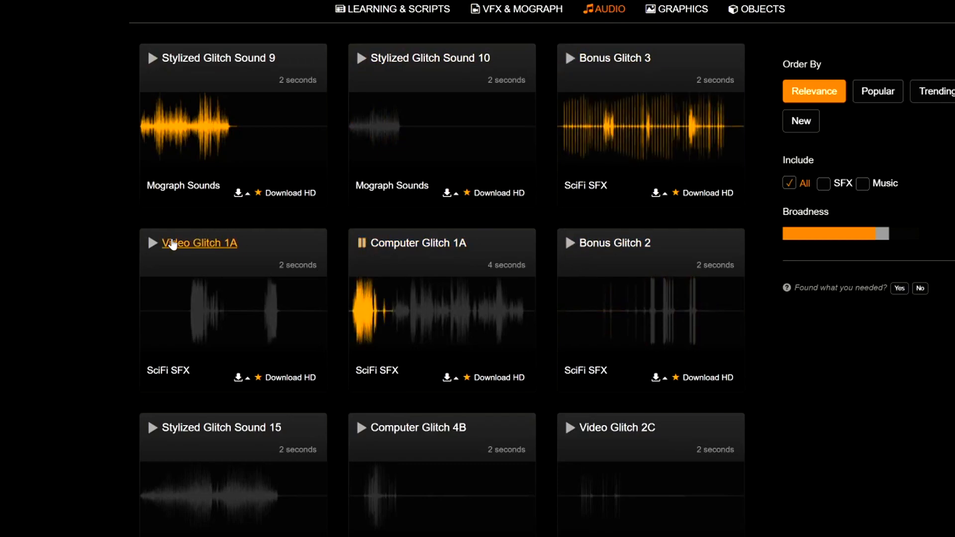
click(158, 243)
scroll(152, 428, down, 4)
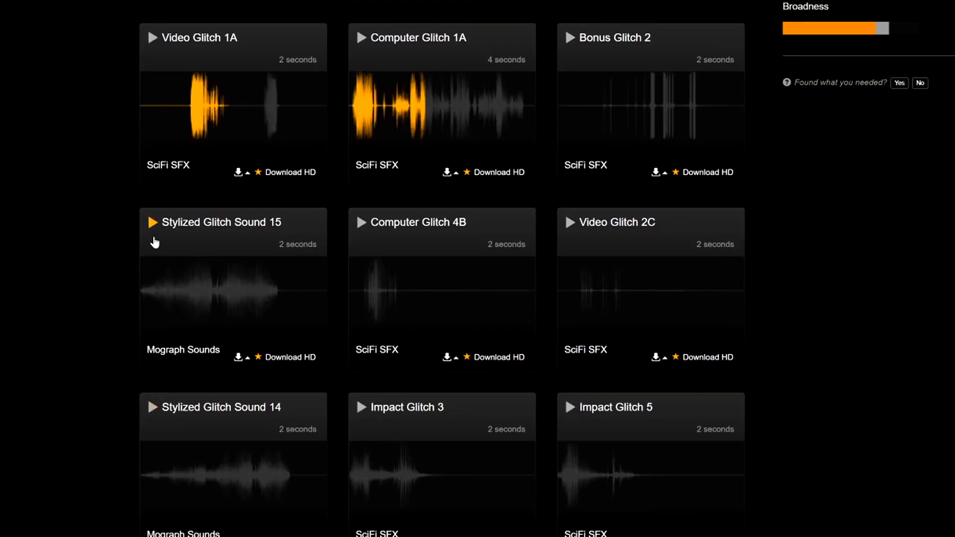
click(152, 229)
click(361, 230)
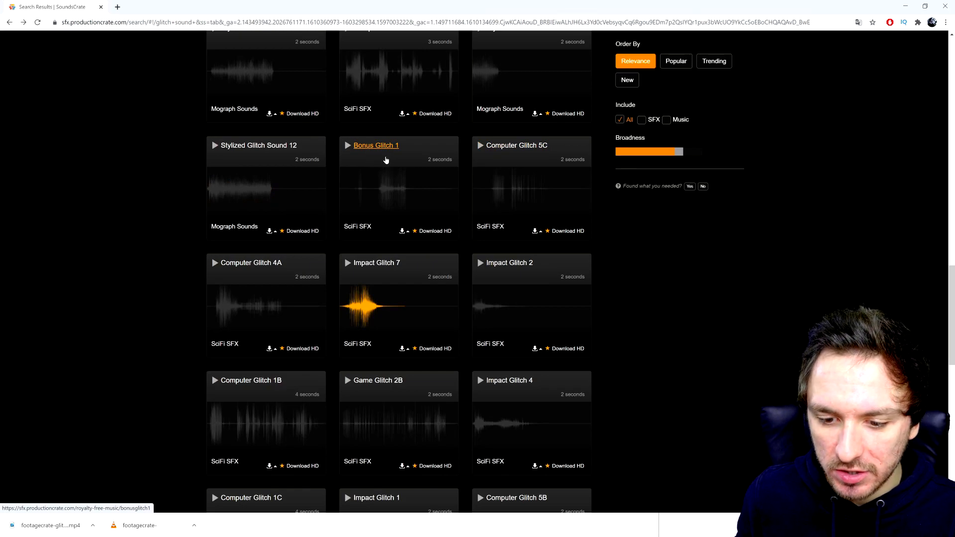
Download the Bonus Glitch 1 sound and place it on a new audio track beneath the glitch transition in VEGAS Pro
click(433, 232)
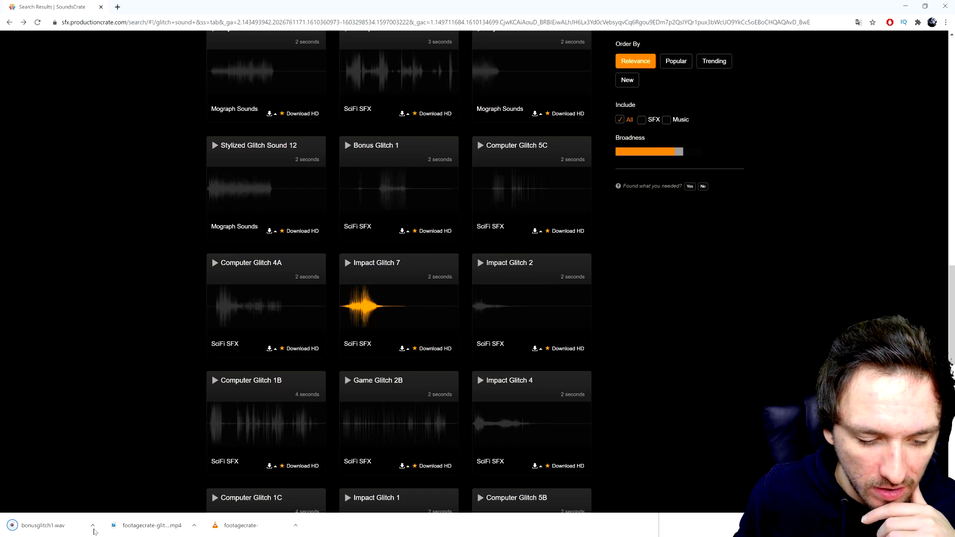
click(94, 529)
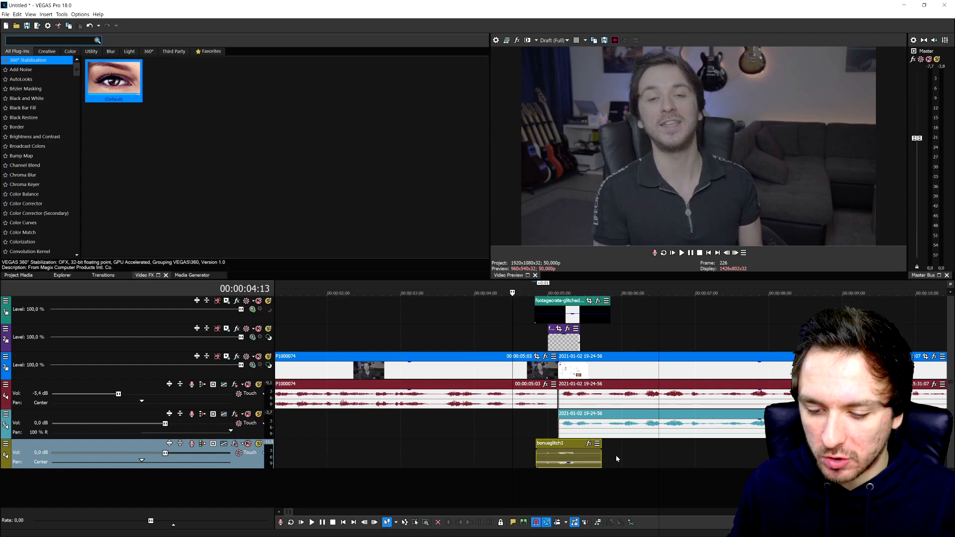
Examine the combined glitch overlays at several frames around the cut, then return the playback cursor to before the transition
click(520, 437)
scroll(519, 438, up, 1)
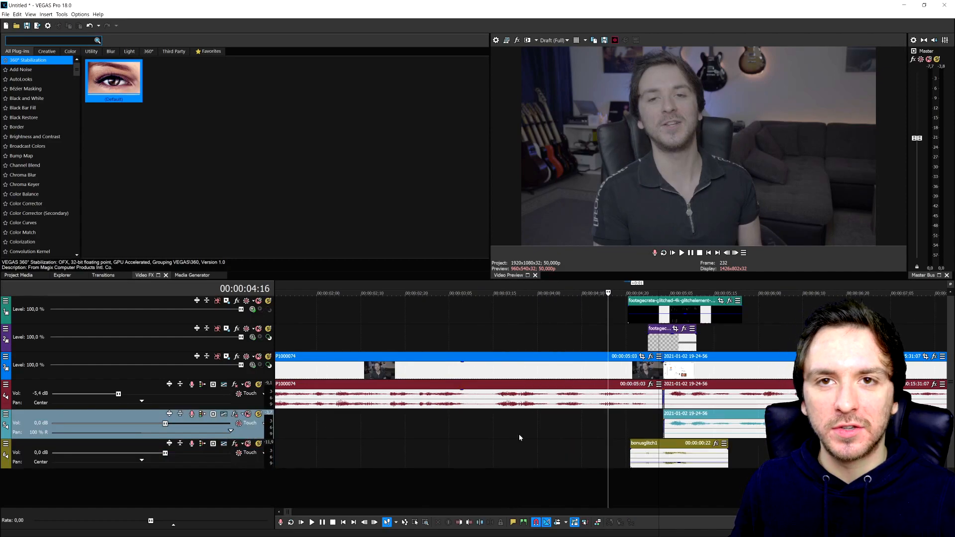
click(669, 305)
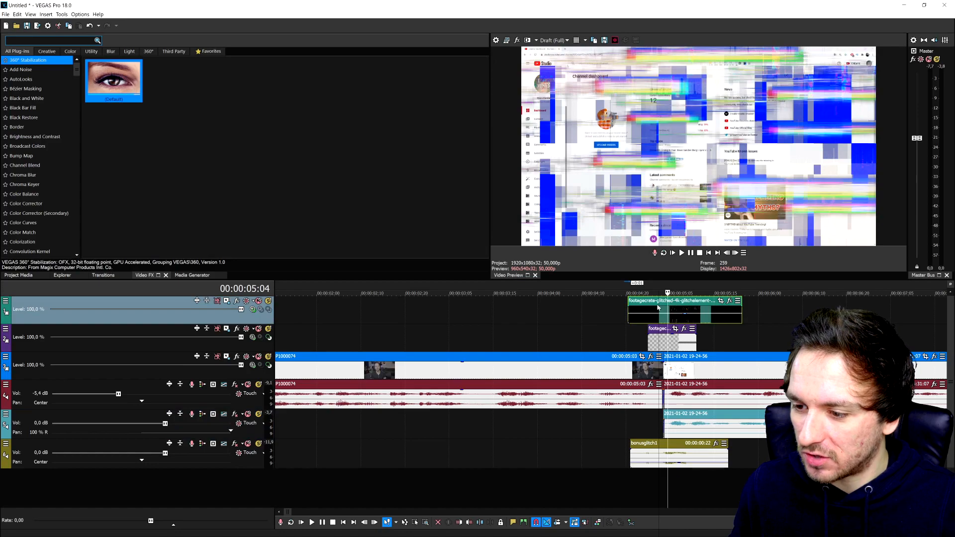
click(678, 302)
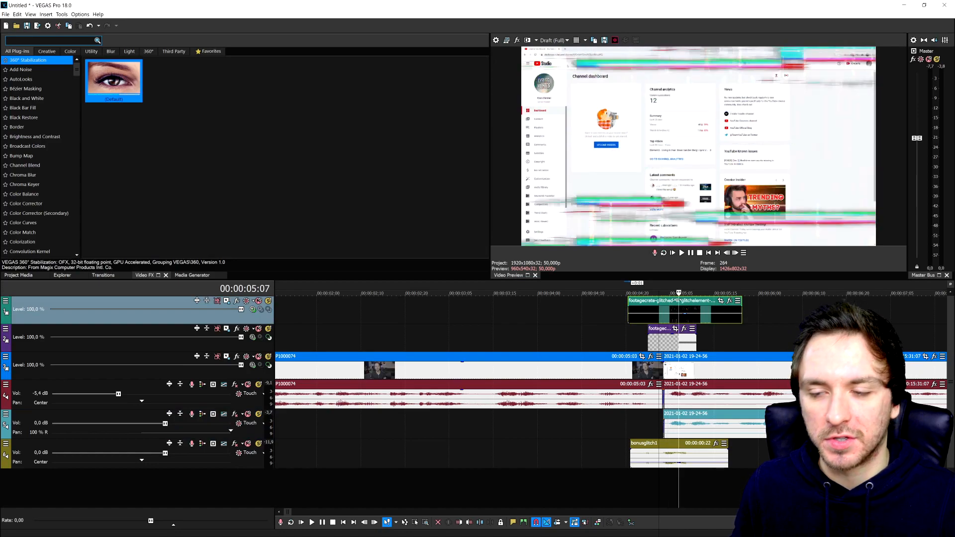
click(655, 290)
drag(644, 283, 652, 285)
click(602, 291)
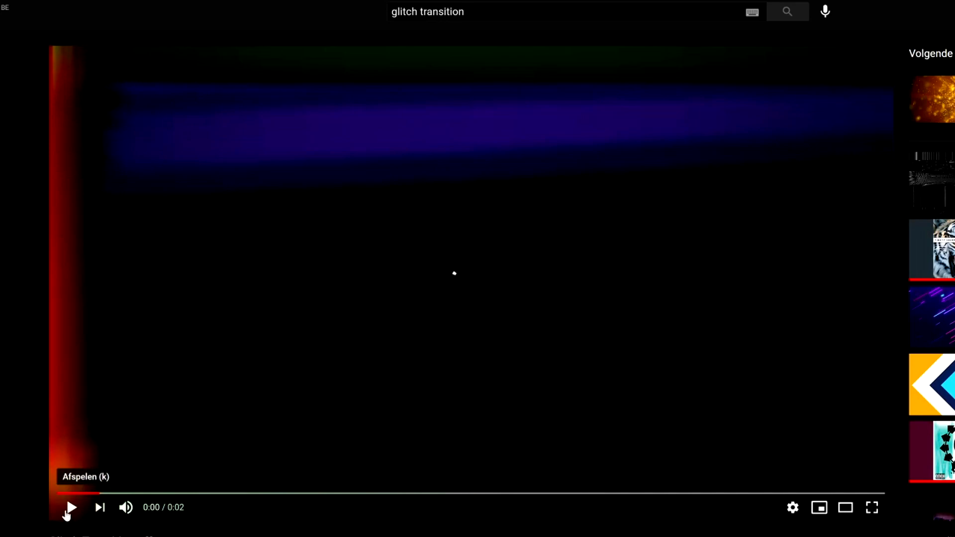
Switch to YouTube in the browser and play the two-second glitch transition overlay video several times
click(66, 512)
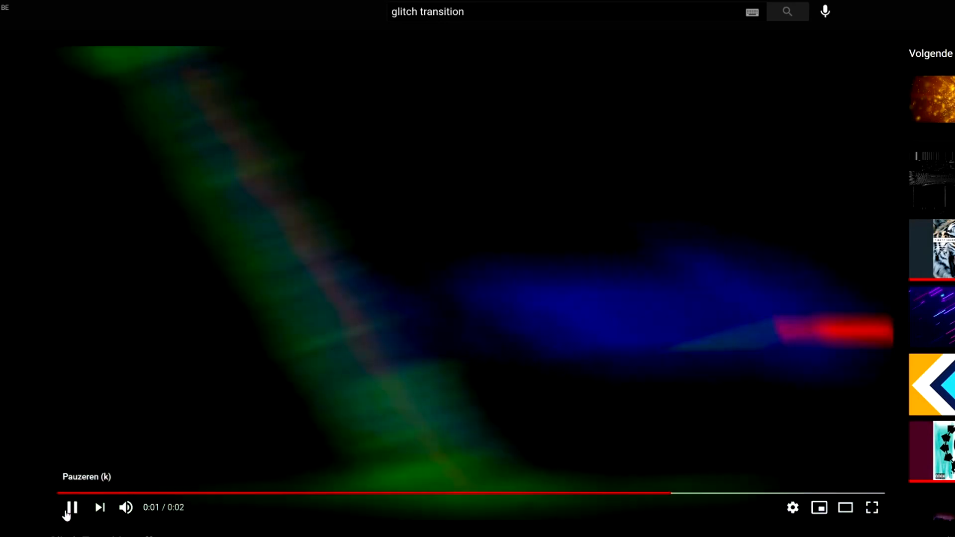
click(79, 512)
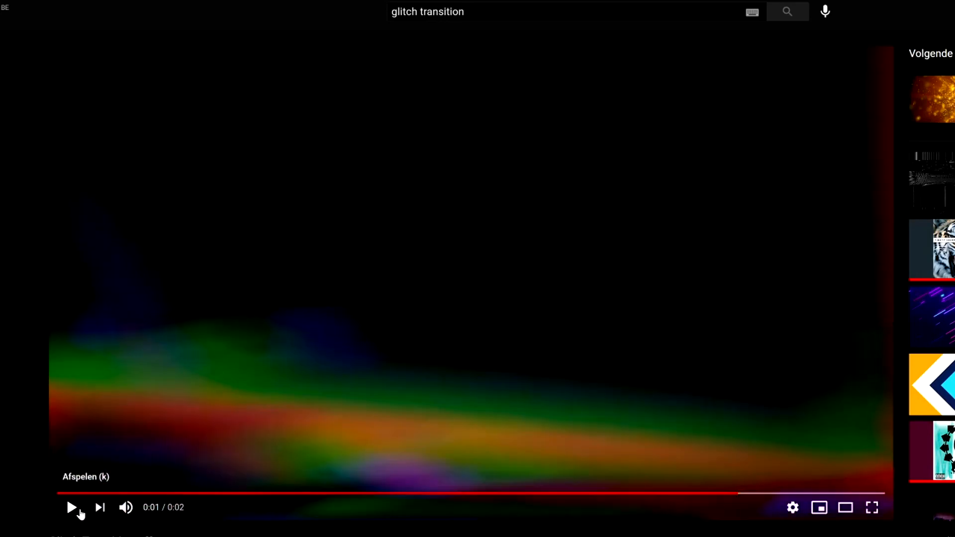
click(79, 512)
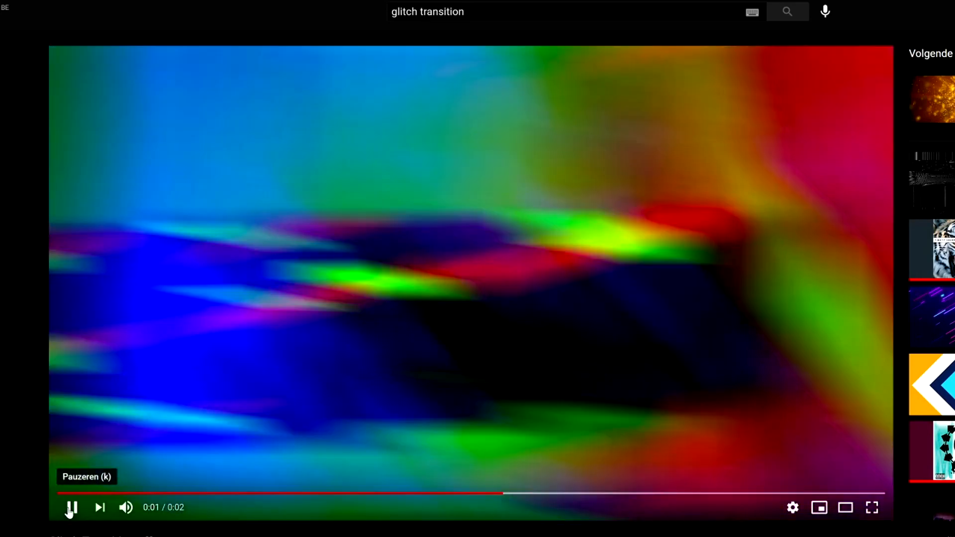
click(69, 511)
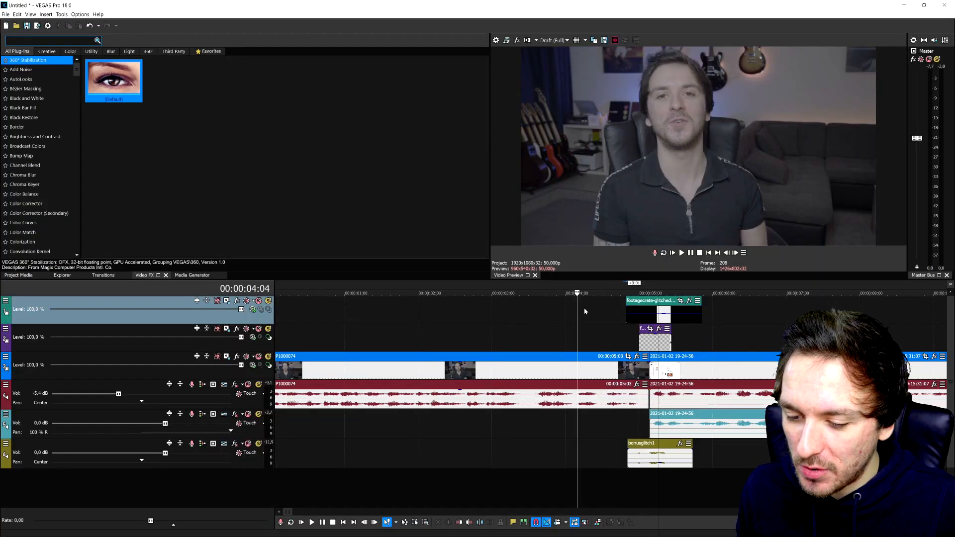
click(511, 306)
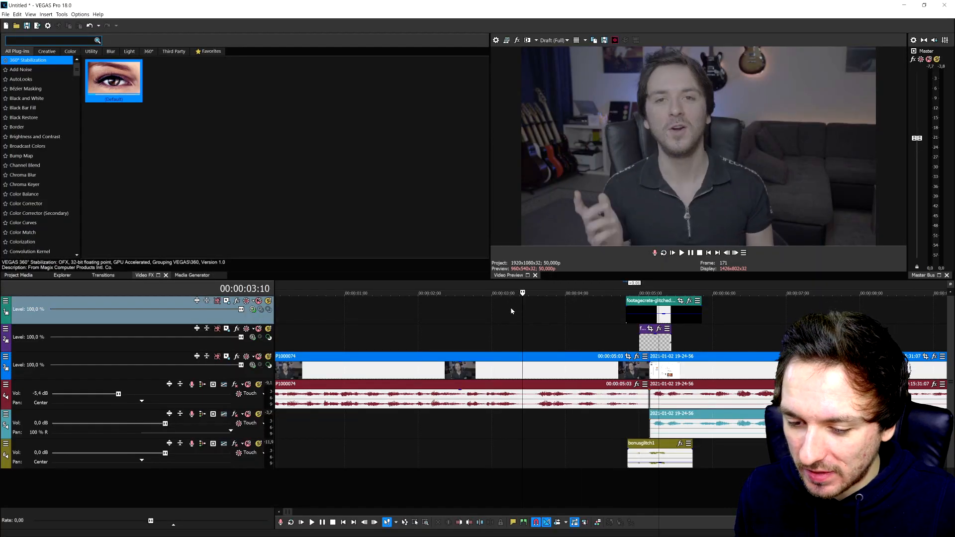
click(485, 308)
click(533, 317)
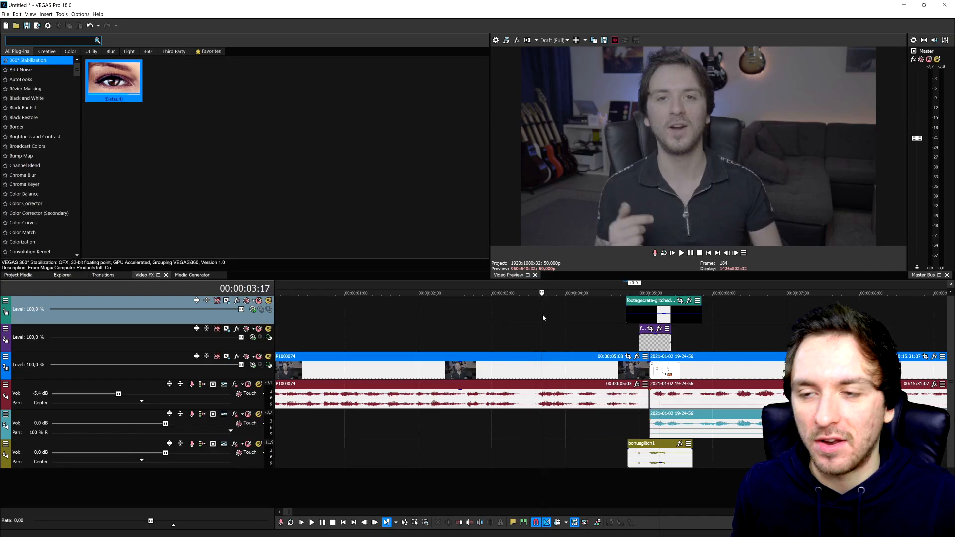
scroll(574, 313, down, 5)
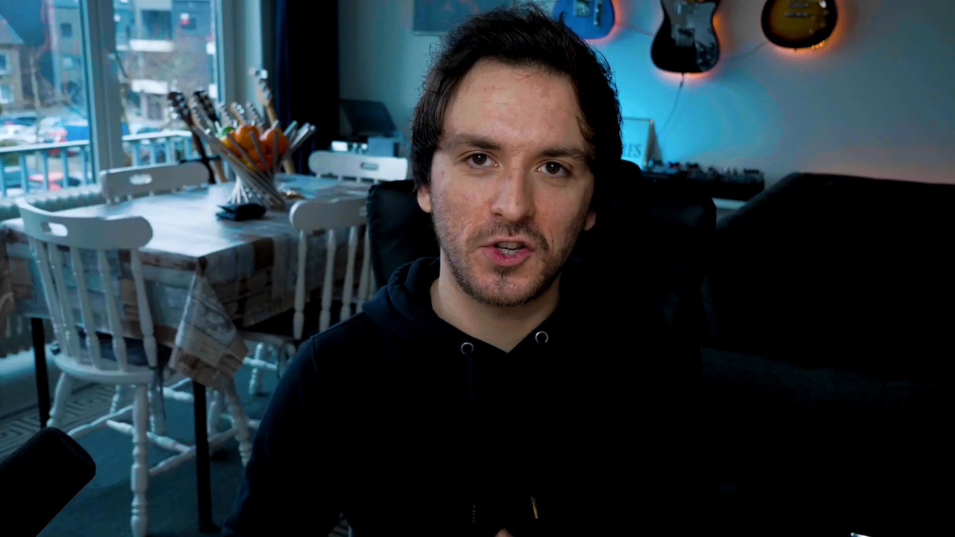